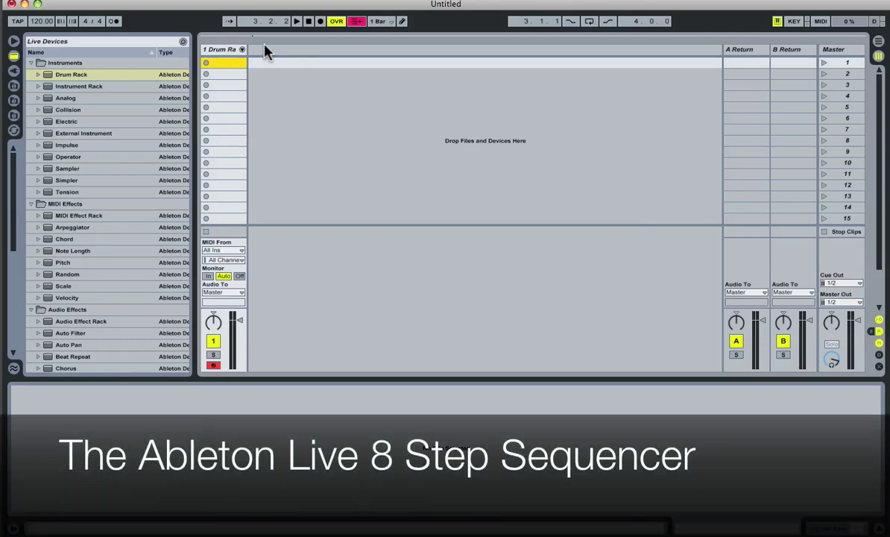
# - Select the 1 Drum Rack track and focus its device showing the four Cw_Edm samples
pyautogui.click(232, 49)
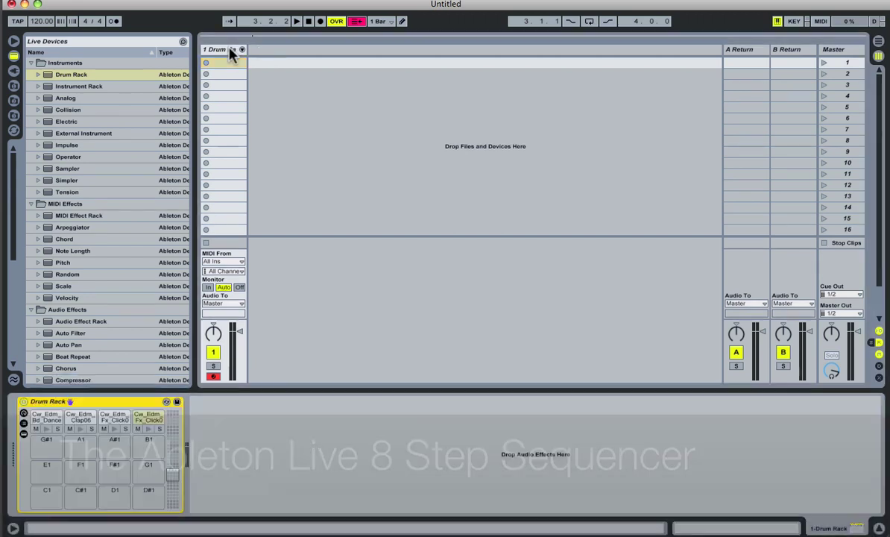
pyautogui.click(317, 108)
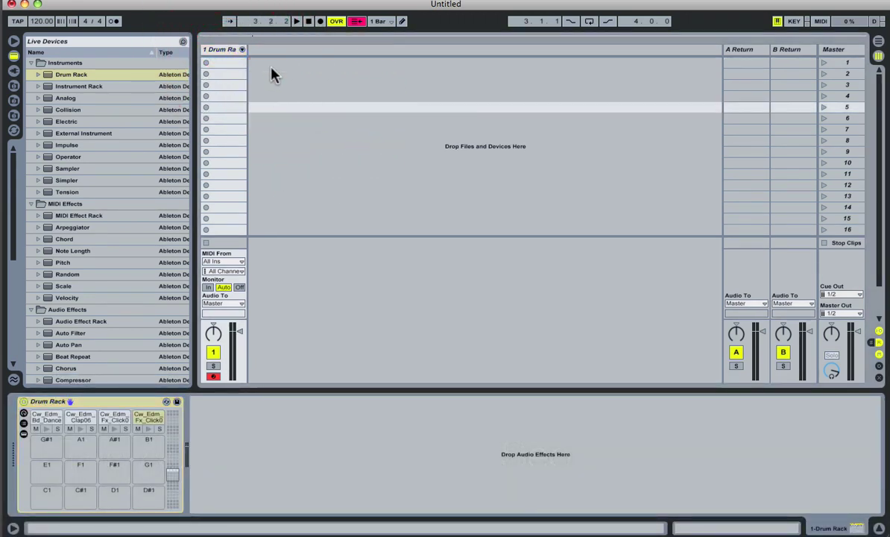
pyautogui.click(231, 52)
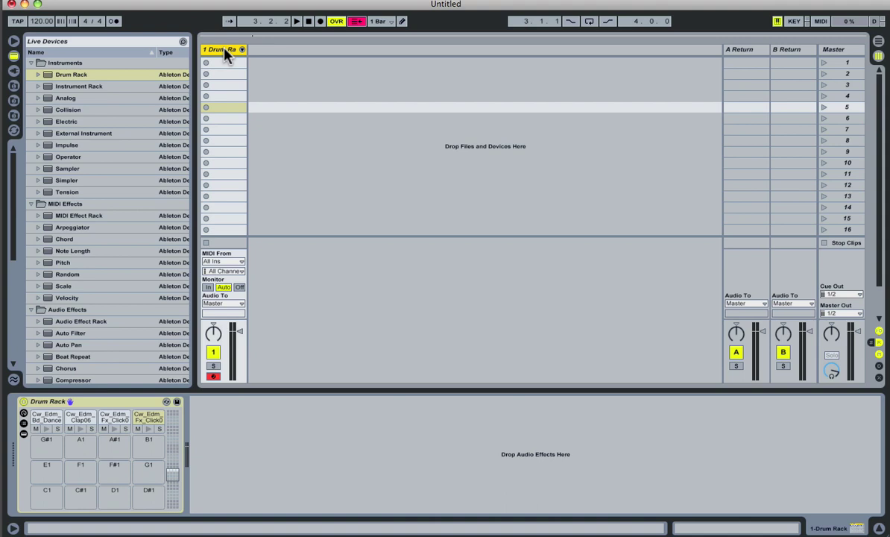
pyautogui.press('Up')
pyautogui.press('Up')
pyautogui.press('Up')
pyautogui.press('Up')
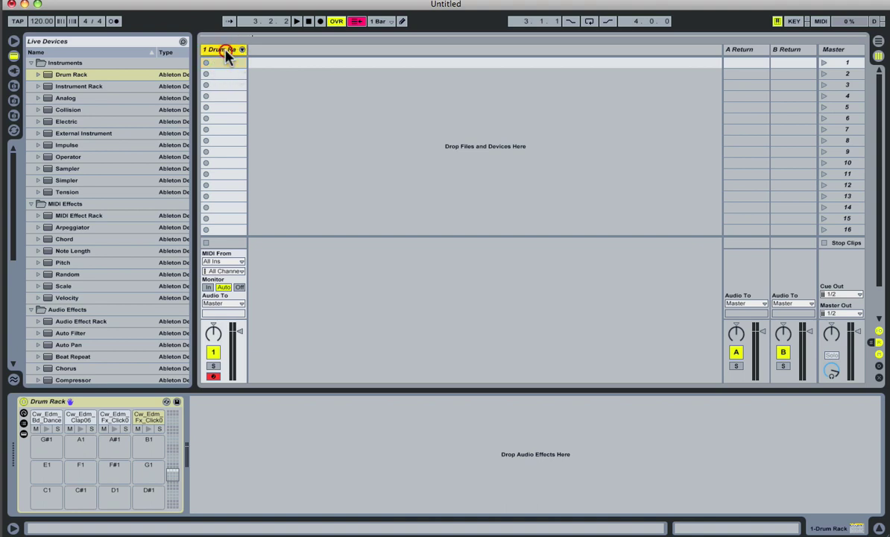
pyautogui.click(105, 404)
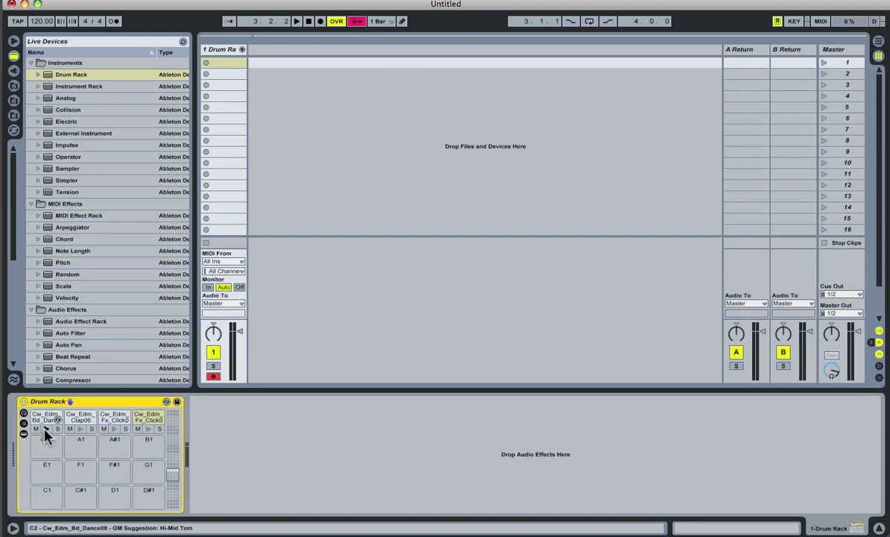
# - Audition the Bd_Dance09, Clap06, Fx_Click03 and Fx_Click07 samples
pyautogui.click(44, 429)
pyautogui.click(81, 430)
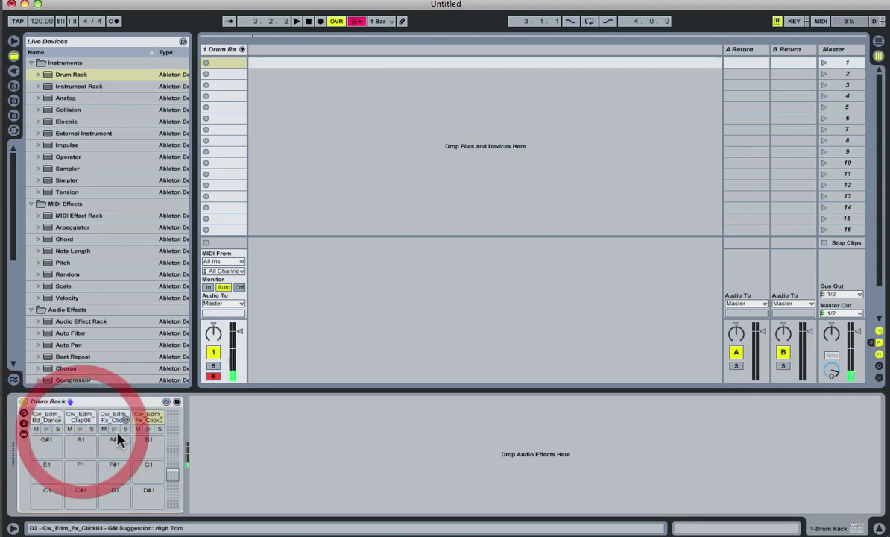
pyautogui.click(114, 430)
pyautogui.click(149, 430)
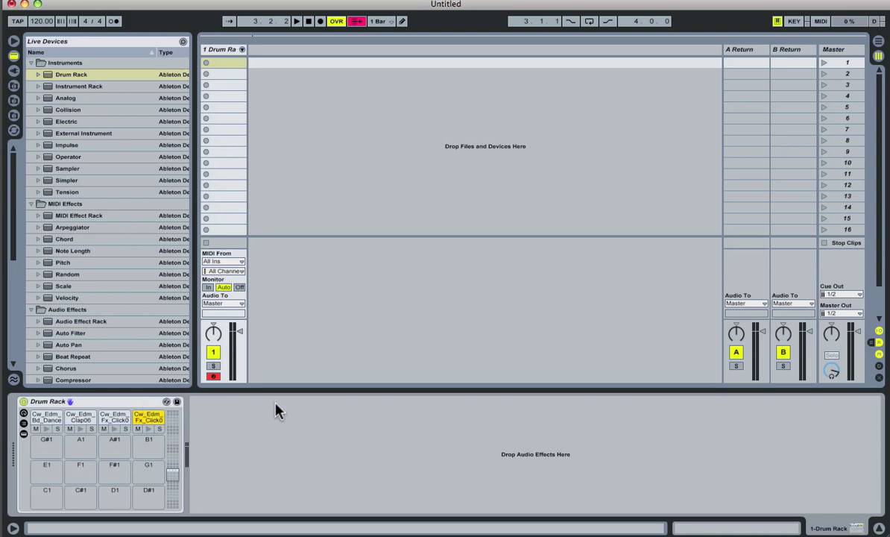
# - Shift the computer keyboard down to C2–D3 and create an empty MIDI clip in the first slot
pyautogui.press('x')
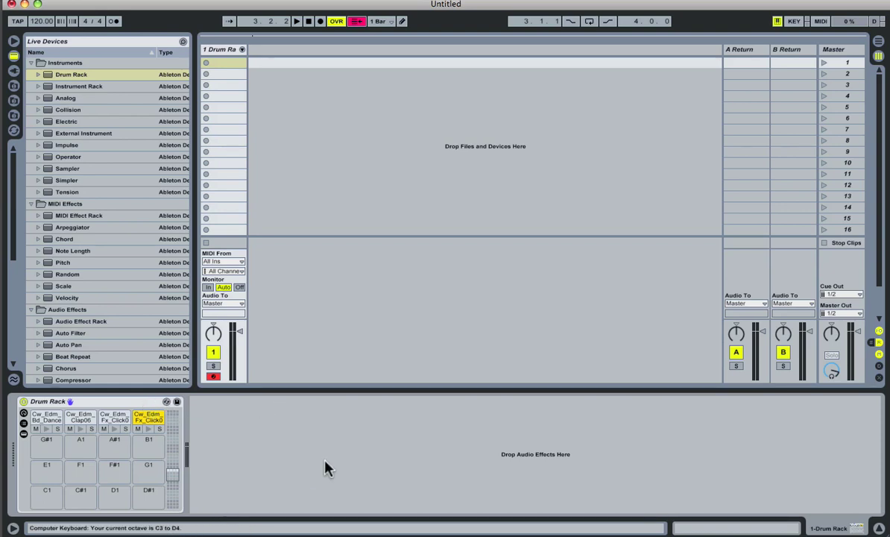
pyautogui.press('z')
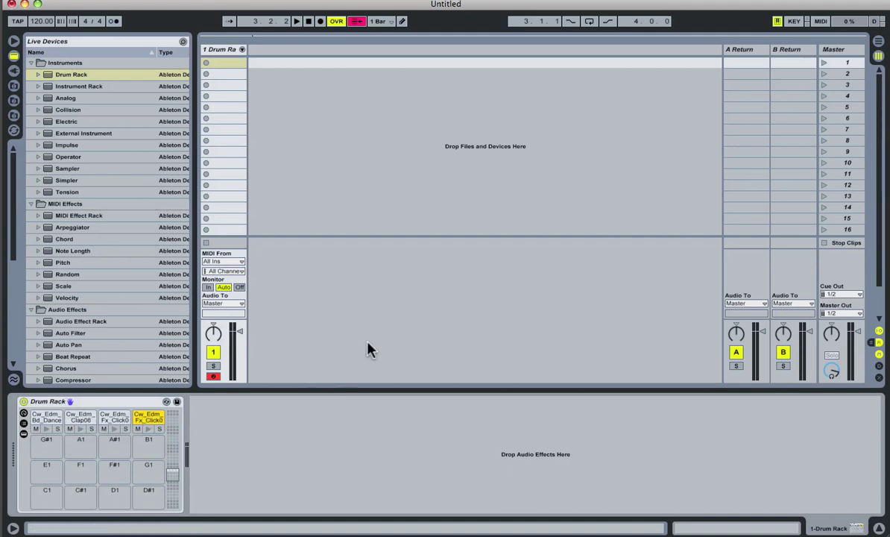
pyautogui.doubleClick(221, 66)
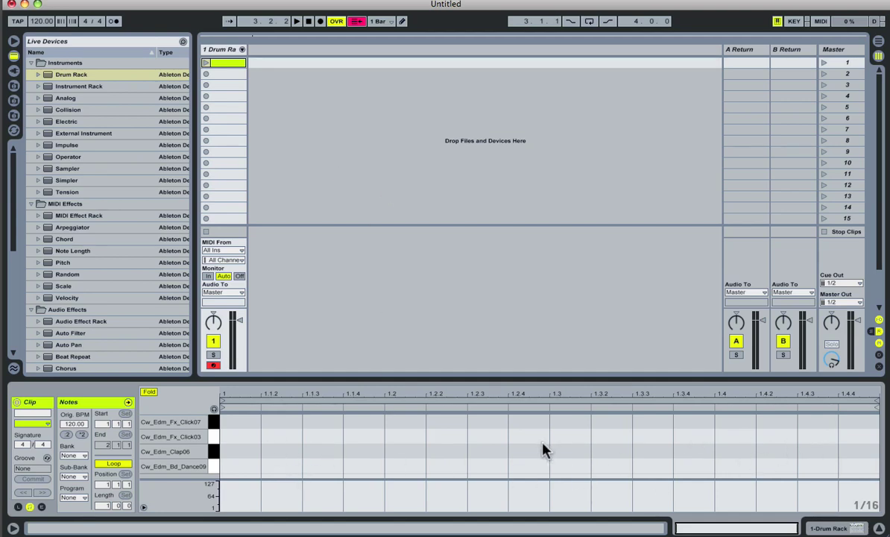
# - Launch the drum clip and draw click and clap hits into it with Draw Mode
pyautogui.click(206, 63)
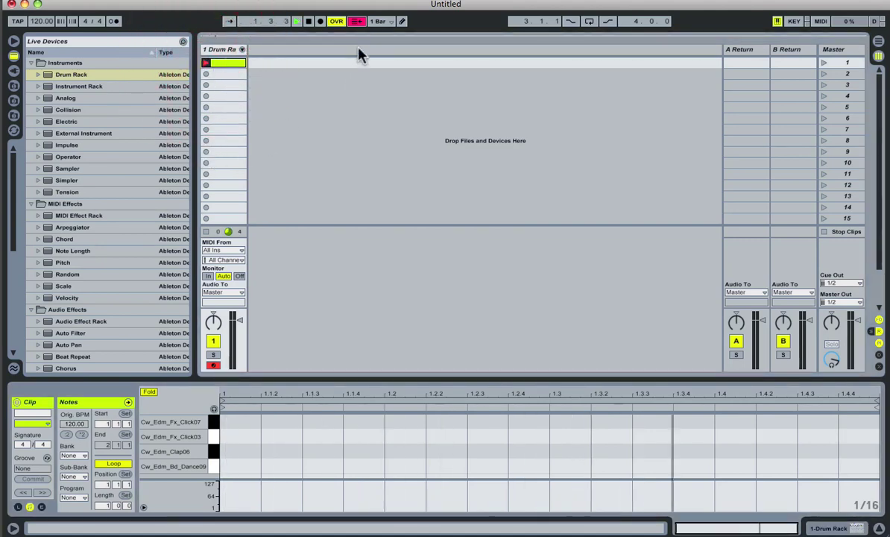
pyautogui.click(403, 21)
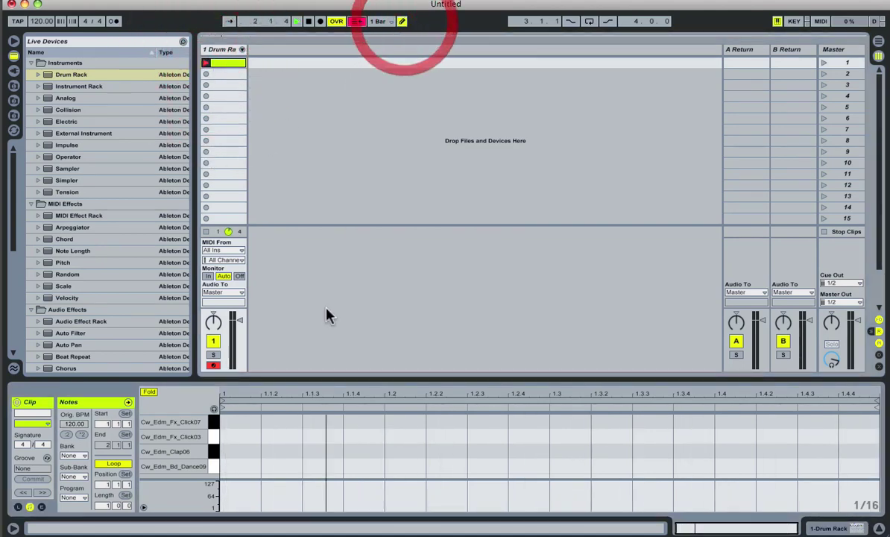
pyautogui.click(239, 421)
pyautogui.click(363, 421)
pyautogui.click(445, 451)
pyautogui.click(610, 451)
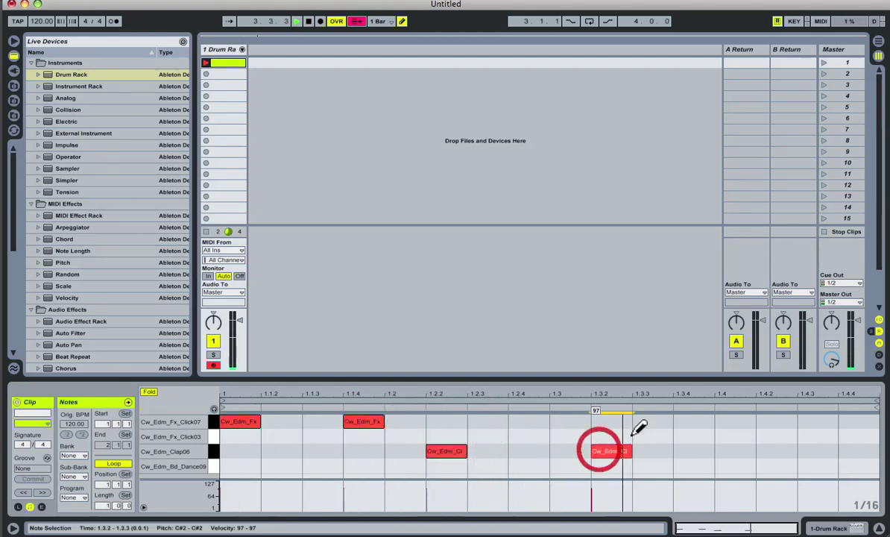
pyautogui.click(693, 421)
pyautogui.click(776, 436)
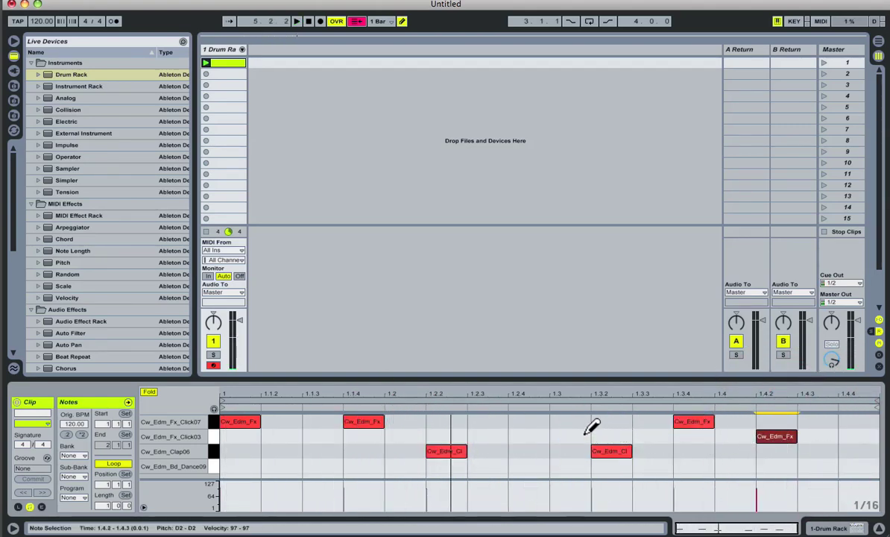
# - Delete all the drawn notes and stop the drum clip
pyautogui.press('super+a')
pyautogui.press('Delete')
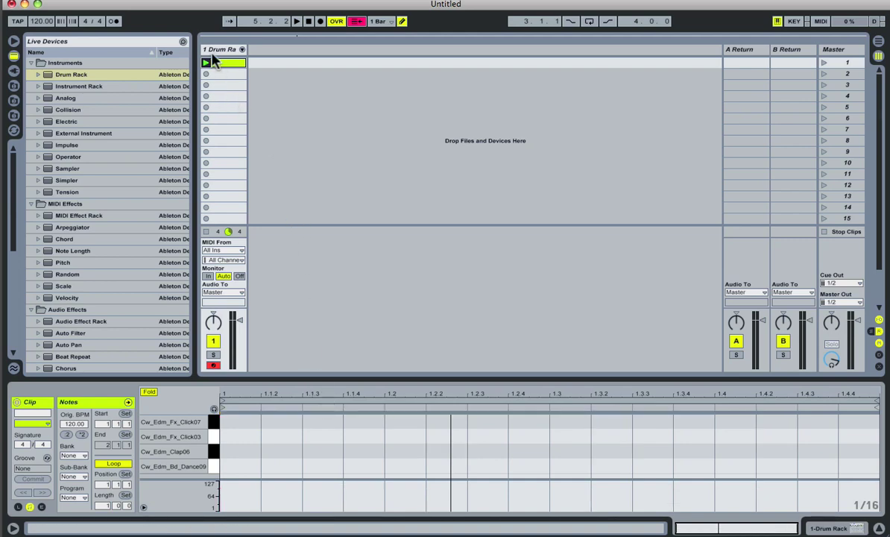
pyautogui.click(207, 231)
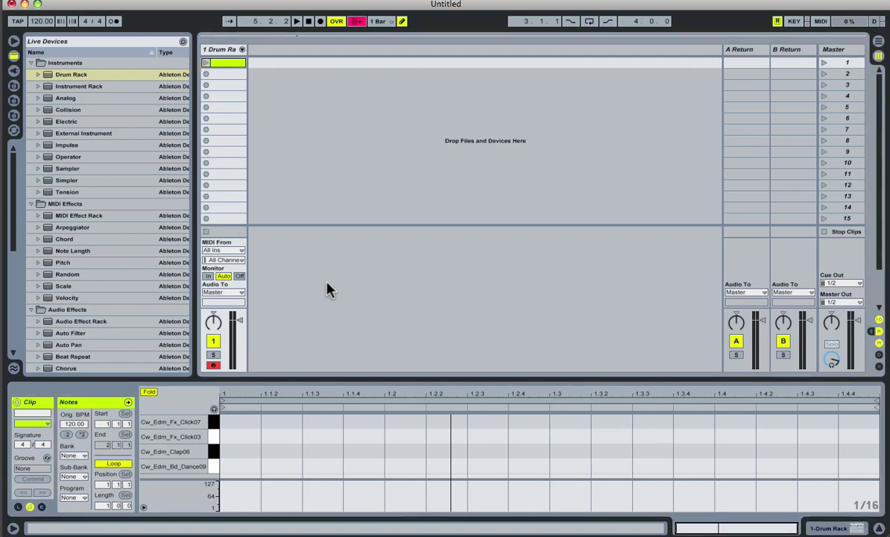
# - Stop the clip, switch off Draw Mode, and halt playback with the insert point at the clip start
pyautogui.click(211, 411)
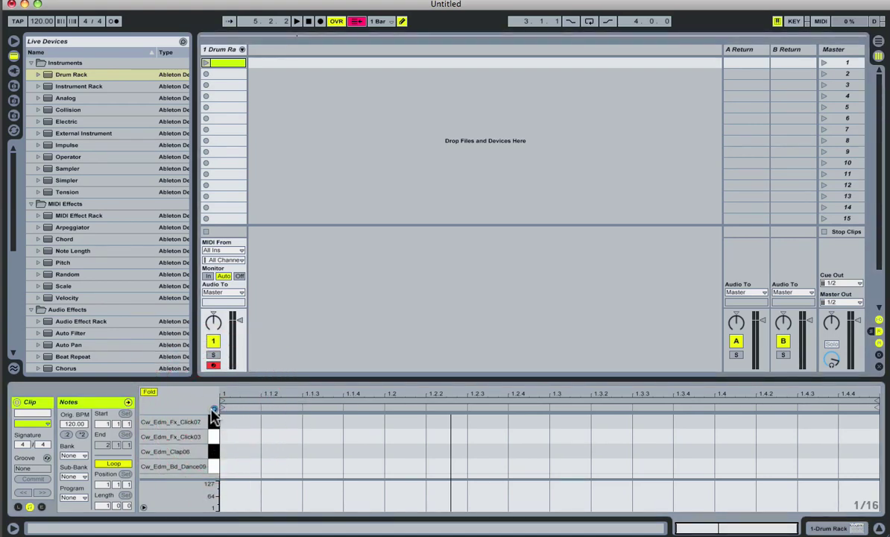
pyautogui.click(402, 23)
pyautogui.click(224, 430)
pyautogui.press('space')
pyautogui.click(234, 439)
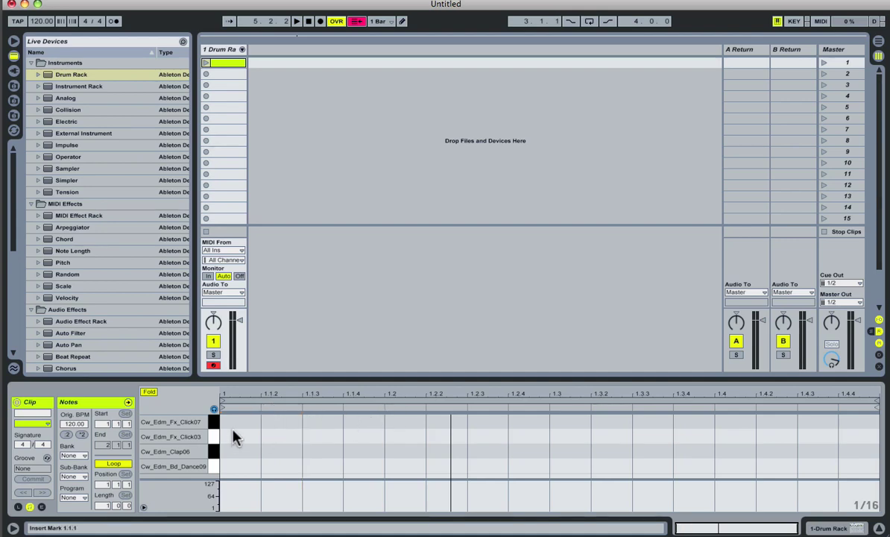
# - Check the editor's 1/16 grid options and trigger drum sounds from the A and S keys
pyautogui.rightClick(274, 441)
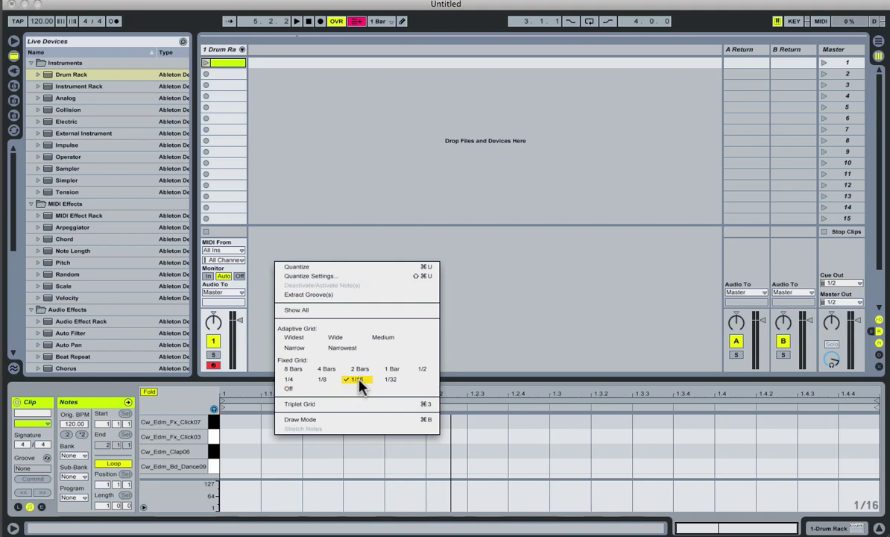
pyautogui.click(535, 449)
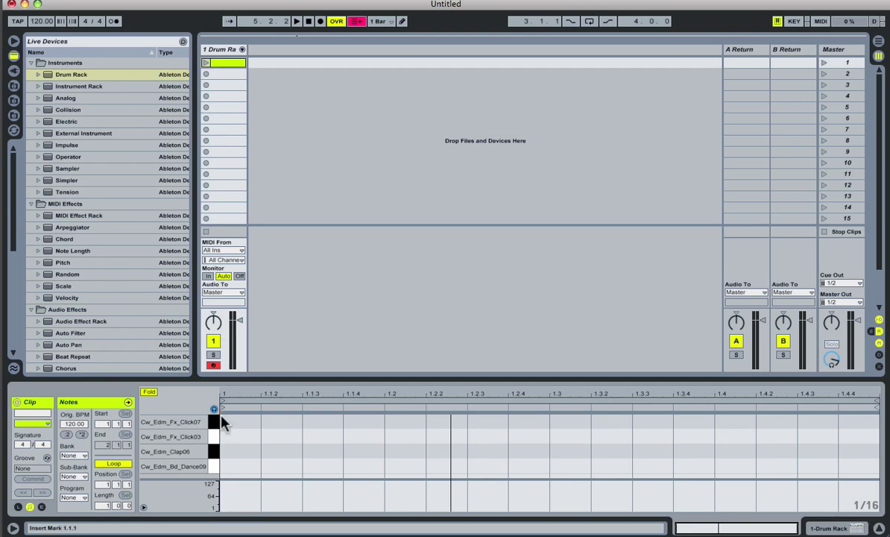
pyautogui.press('a')
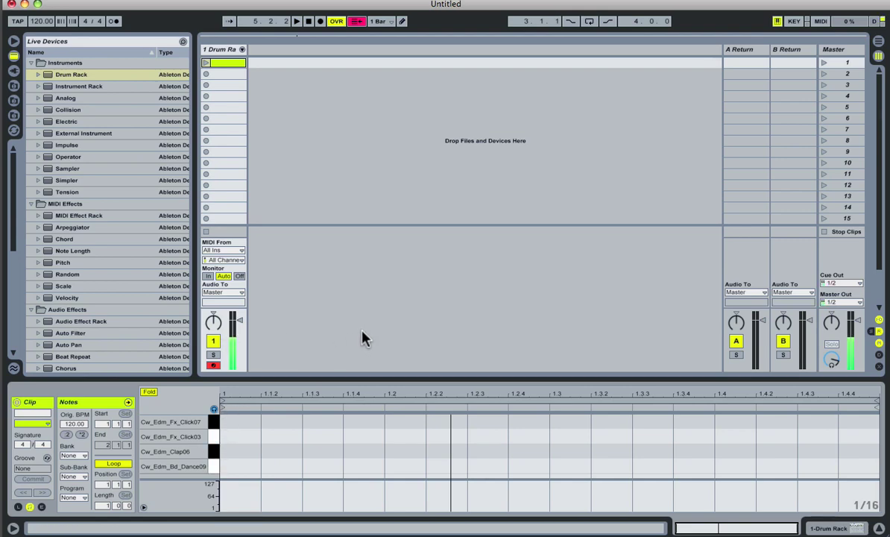
pyautogui.press('a')
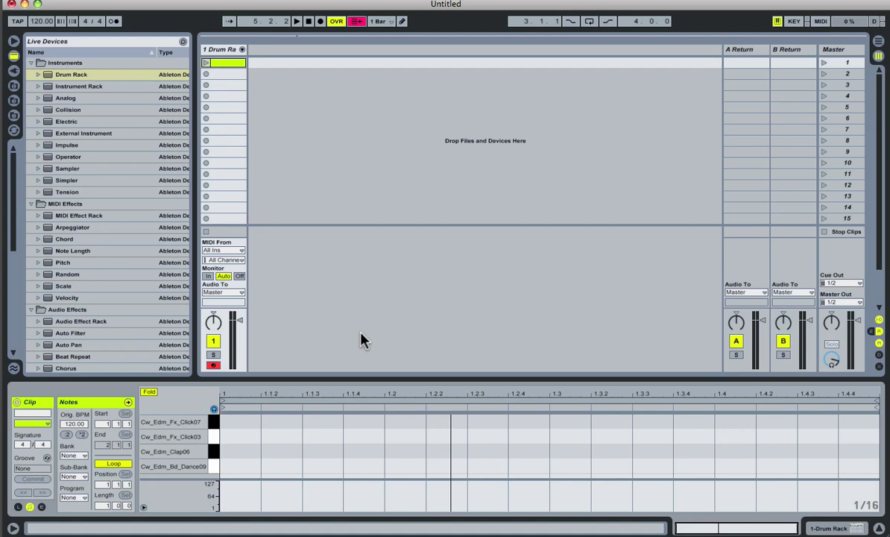
pyautogui.press('s')
pyautogui.rightClick(335, 435)
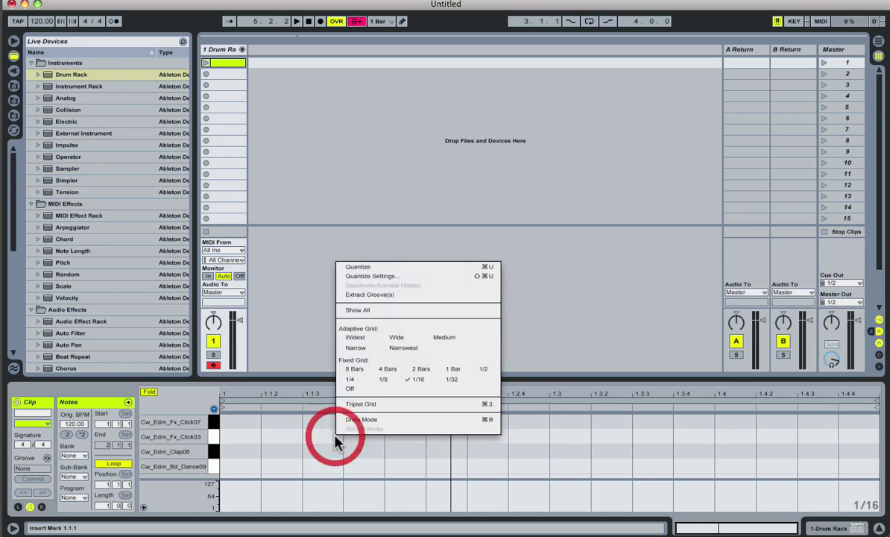
# - Set Fixed Grid 1/4, step-enter Bd_Dance09 kicks on every beat, and add a Clap06 at 1.3
pyautogui.click(360, 380)
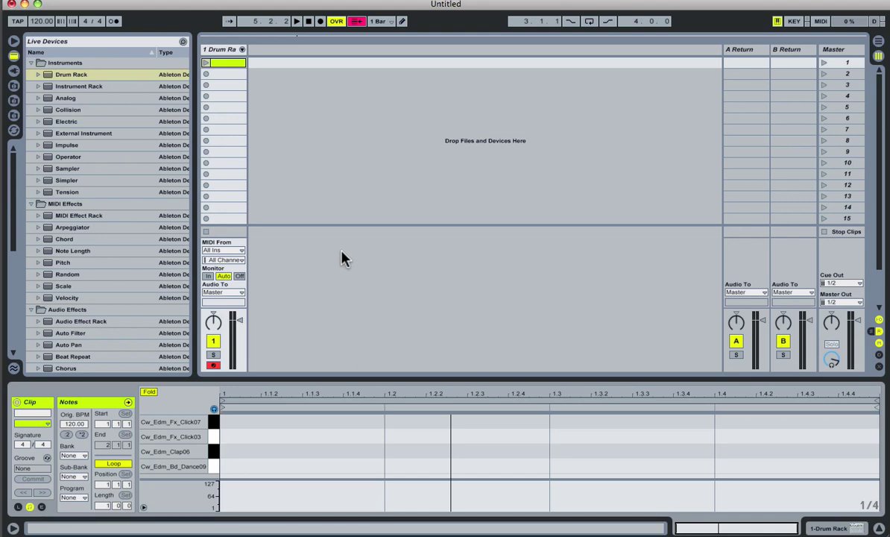
pyautogui.press('a')
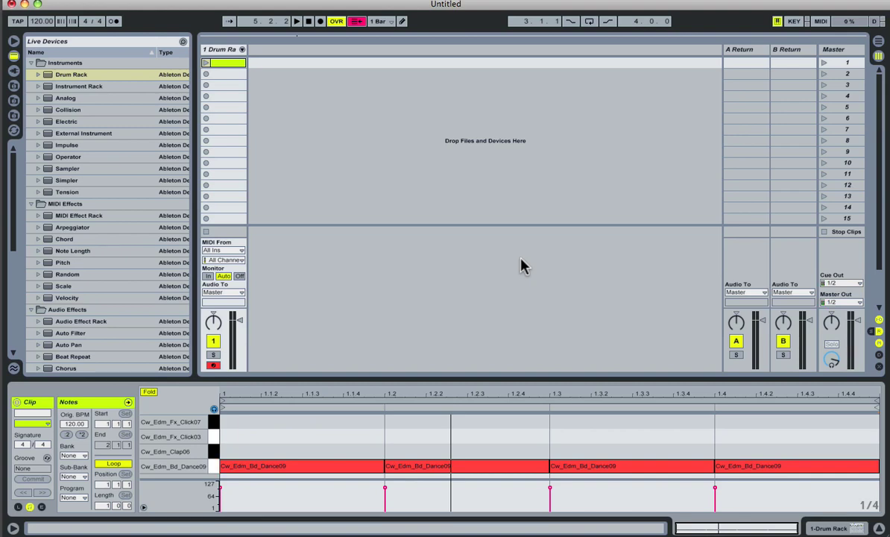
pyautogui.click(206, 64)
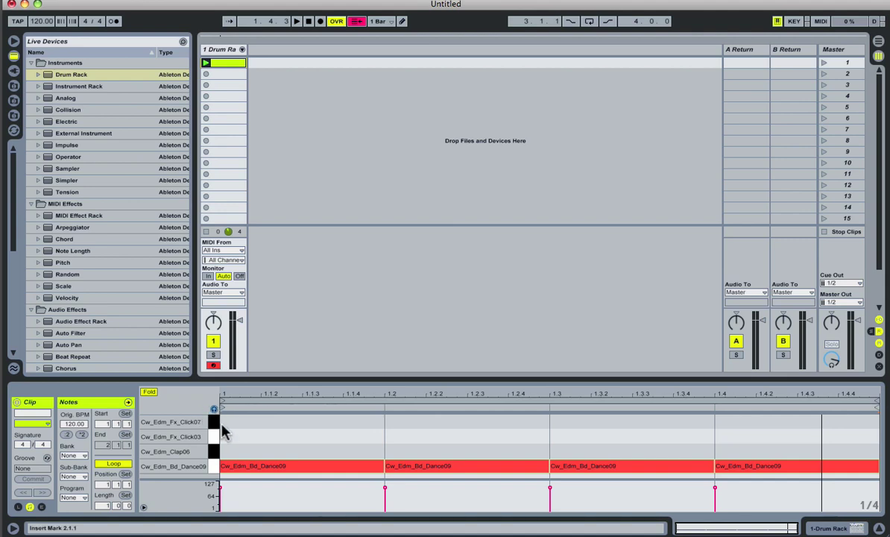
pyautogui.click(385, 426)
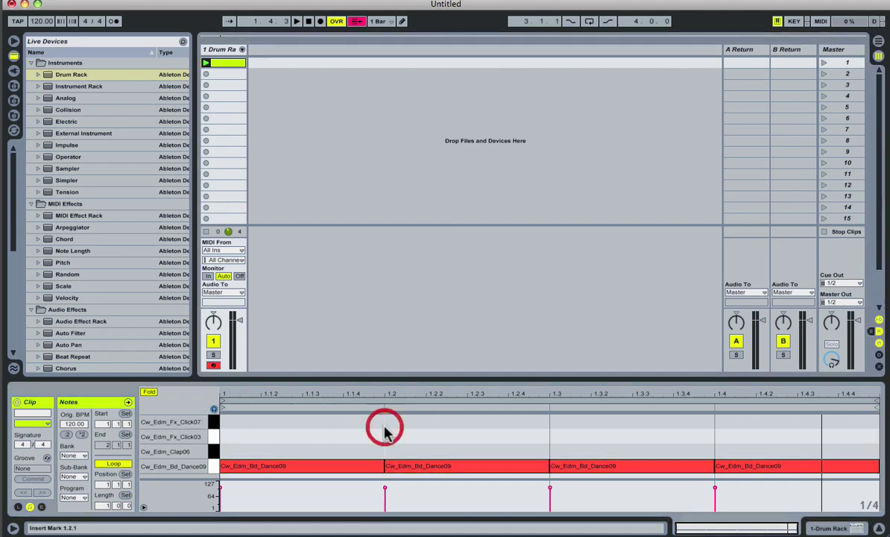
pyautogui.click(550, 428)
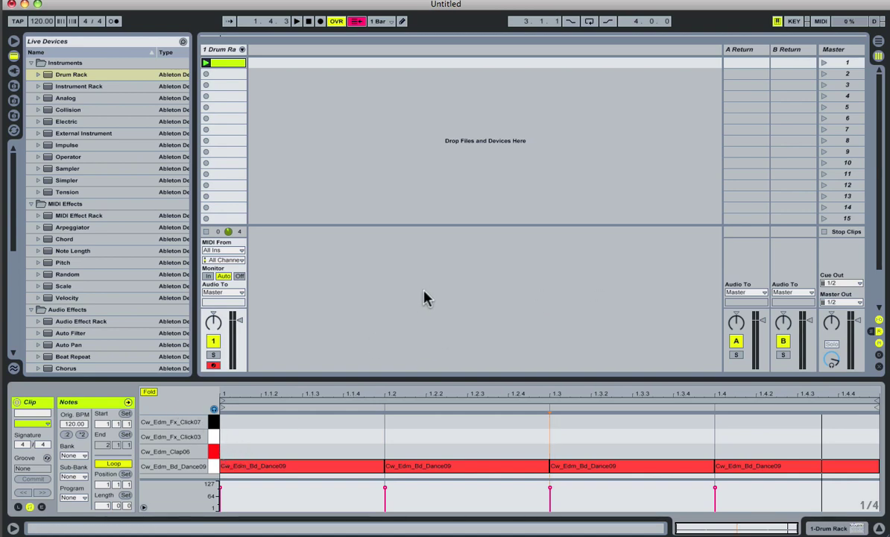
pyautogui.press('s')
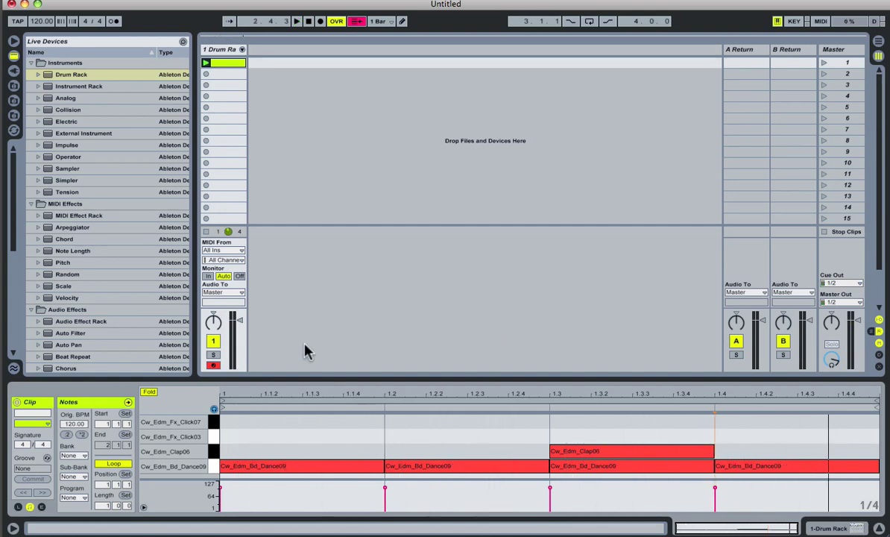
# - Stop playback and set the note editor to Fixed Grid 1/16
pyautogui.press('space')
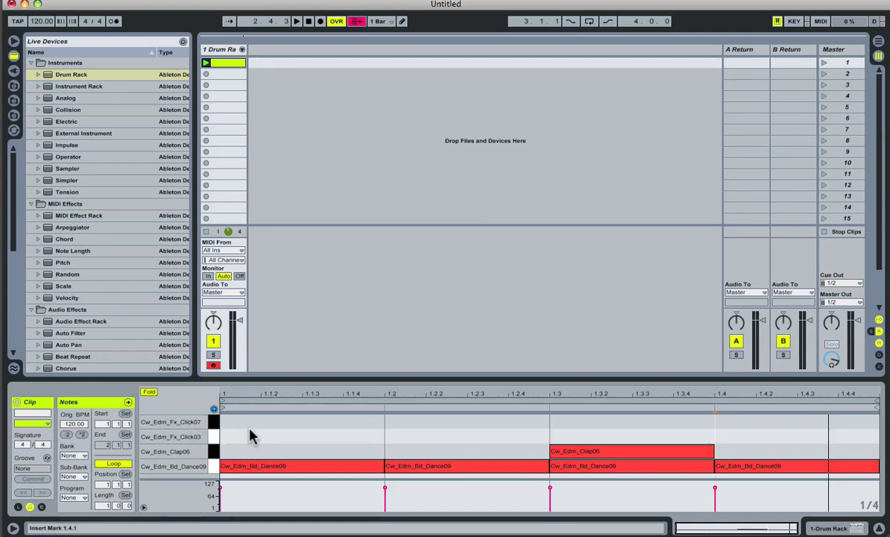
pyautogui.rightClick(302, 438)
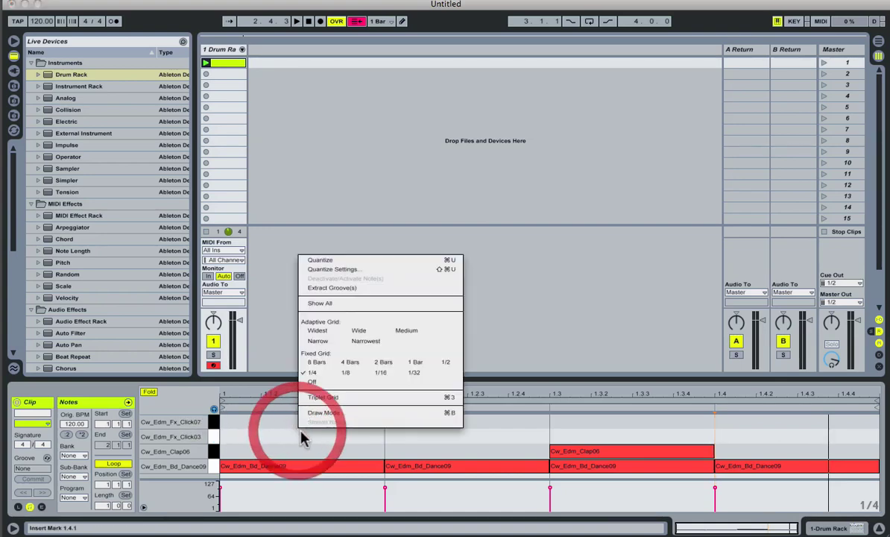
pyautogui.click(384, 374)
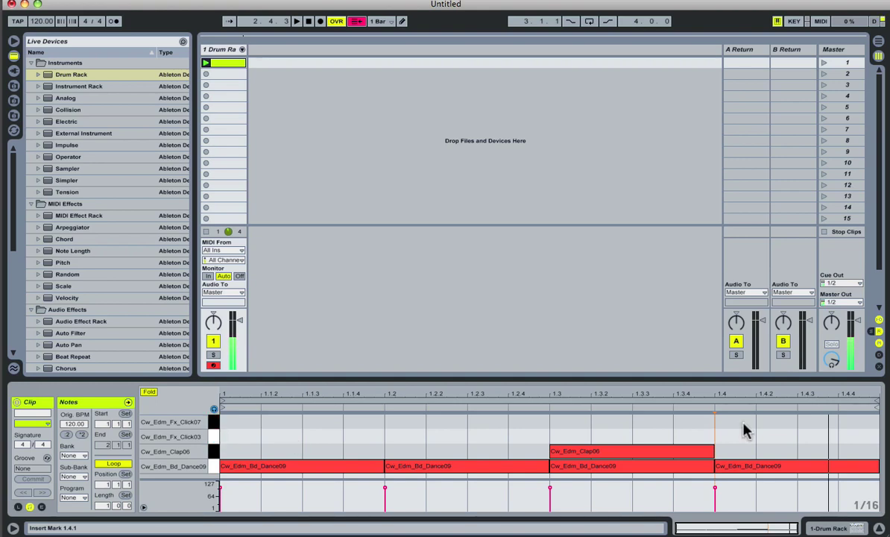
# - Step-enter Fx_Click03 hits at 1.1.1–1.1.3 and an Fx_Click07 at 1.2.2, then play the pattern
pyautogui.click(215, 402)
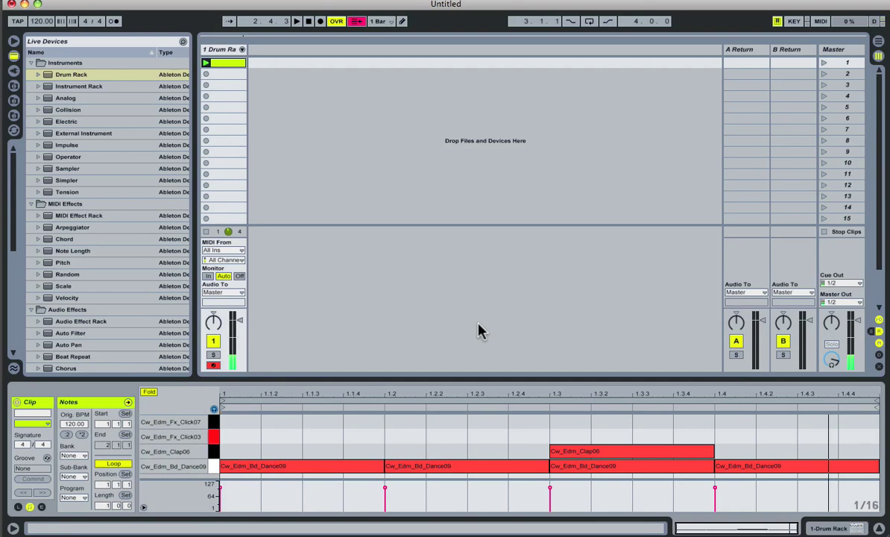
pyautogui.press('Right')
pyautogui.press('Right')
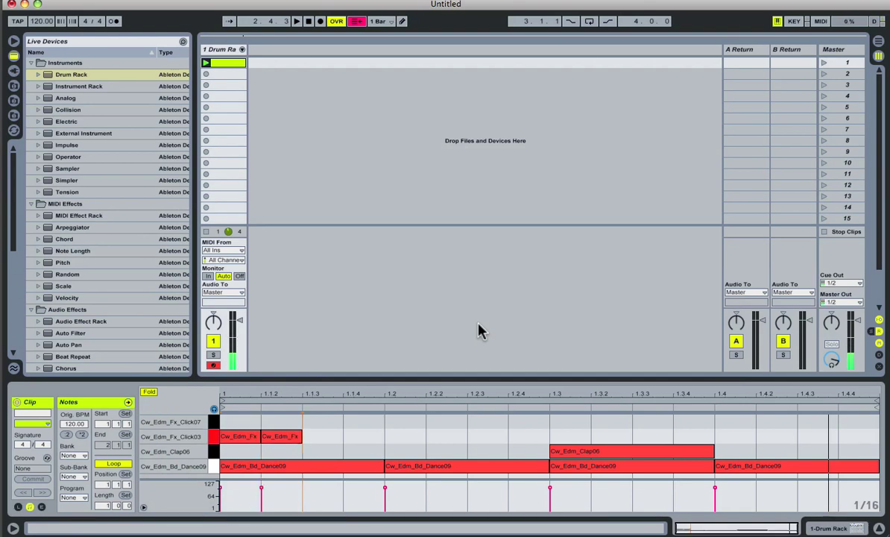
pyautogui.press('Right')
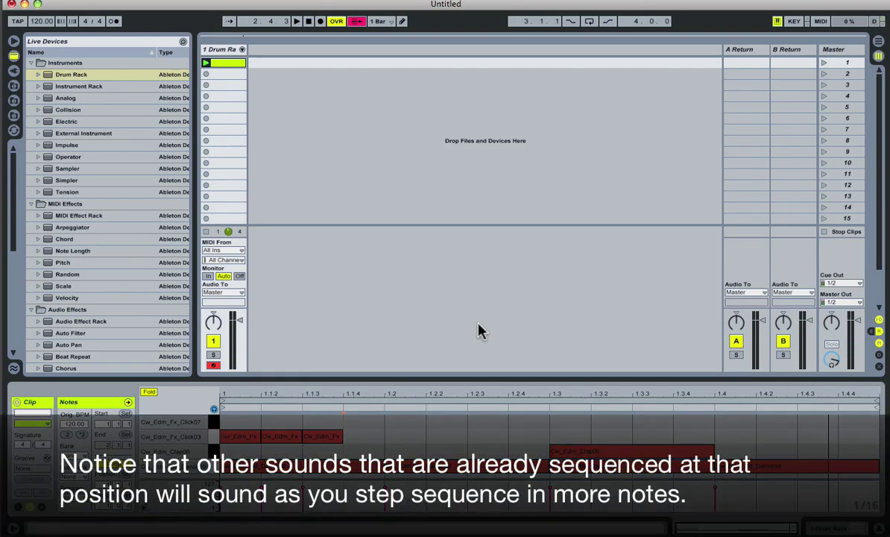
pyautogui.press('Right')
pyautogui.press('Right')
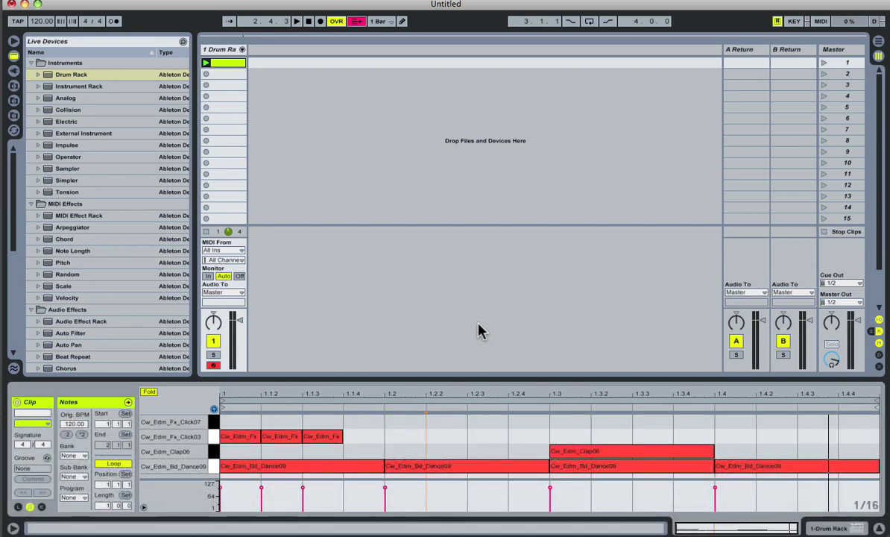
pyautogui.press('Right')
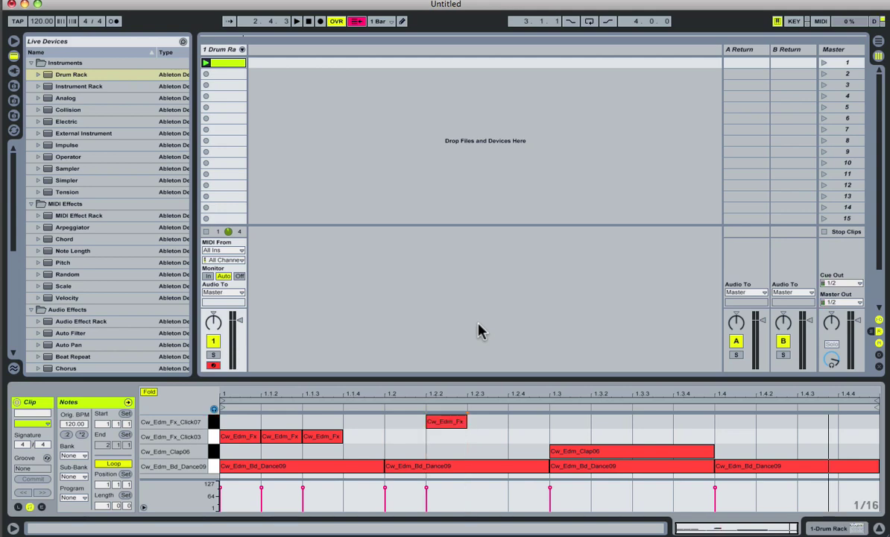
pyautogui.press('space')
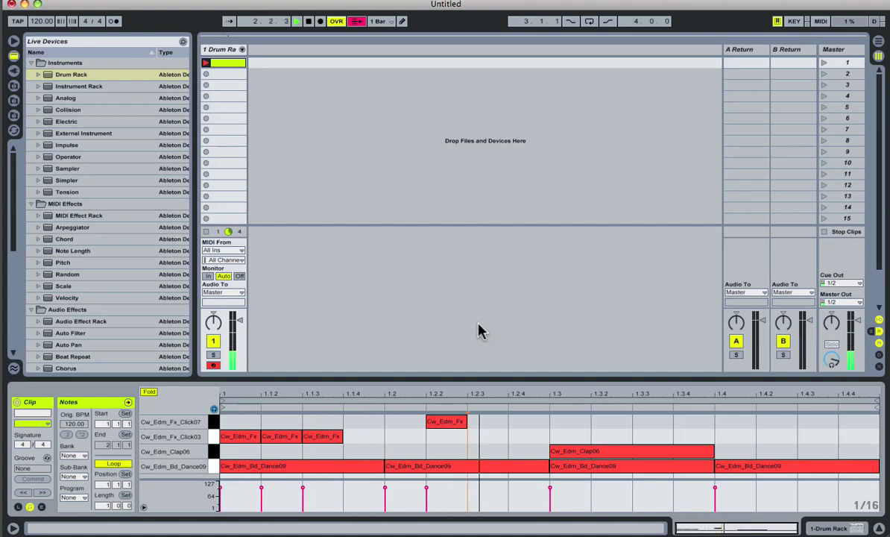
pyautogui.press('space')
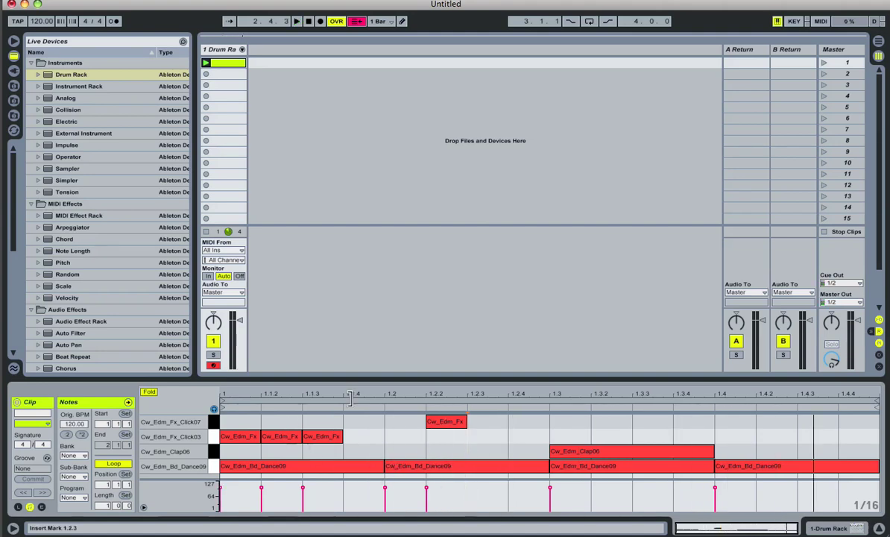
# - Drag the second Fx_Click03 note to 1.2 and the Clap06 to beat 2, then play back
pyautogui.click(287, 438)
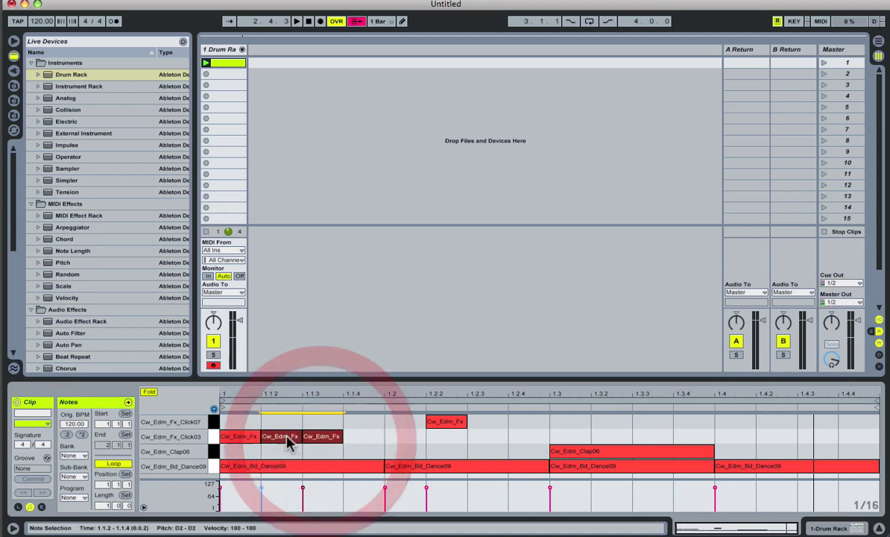
pyautogui.moveTo(288, 444); pyautogui.dragTo(401, 445)
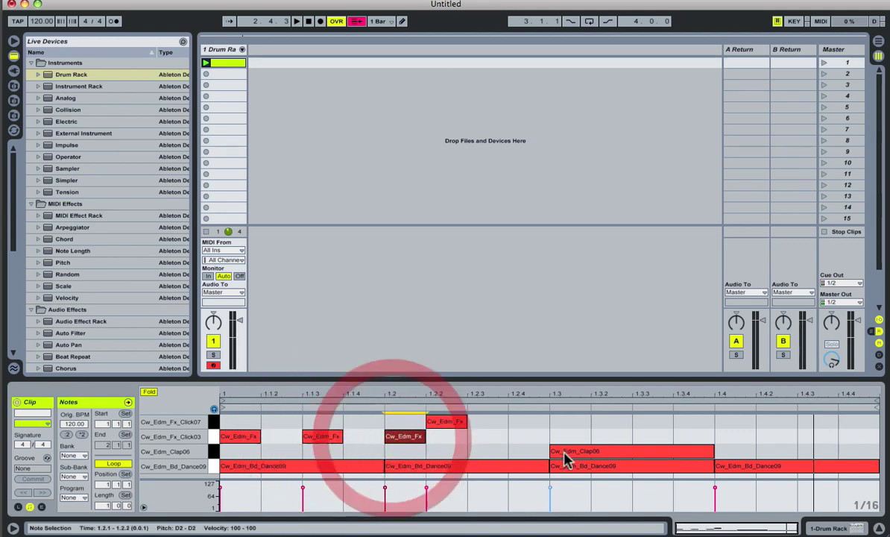
pyautogui.moveTo(568, 453); pyautogui.dragTo(736, 452)
pyautogui.press('space')
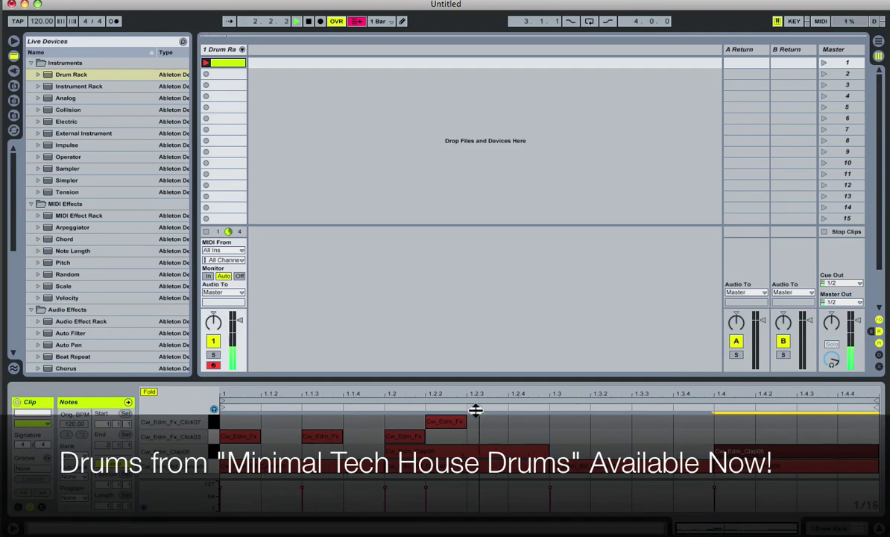
pyautogui.press('space')
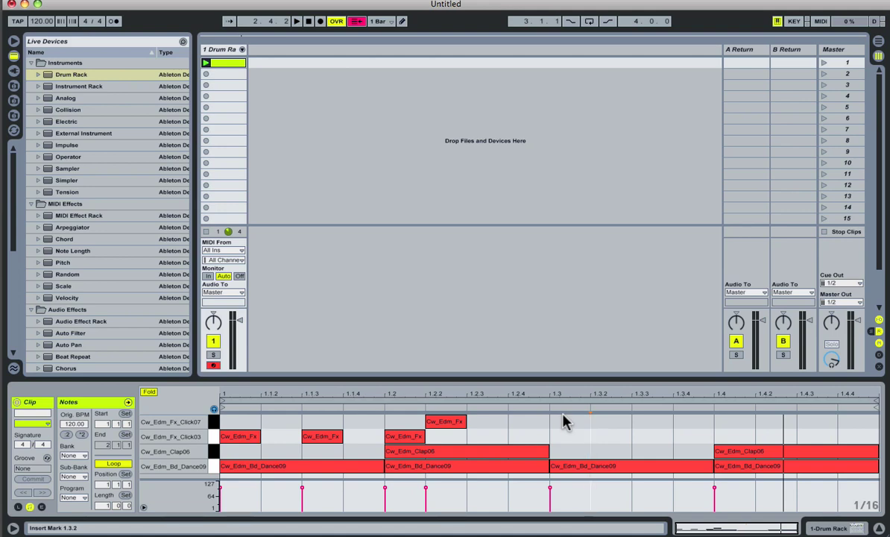
# - Move the step position back to 1.1.4 and switch to a triplet grid, widening to half-note triplets
pyautogui.press('Left')
pyautogui.press('Left')
pyautogui.press('Left')
pyautogui.press('Left')
pyautogui.press('Left')
pyautogui.press('Left')
pyautogui.press('Left')
pyautogui.press('Left')
pyautogui.press('Left')
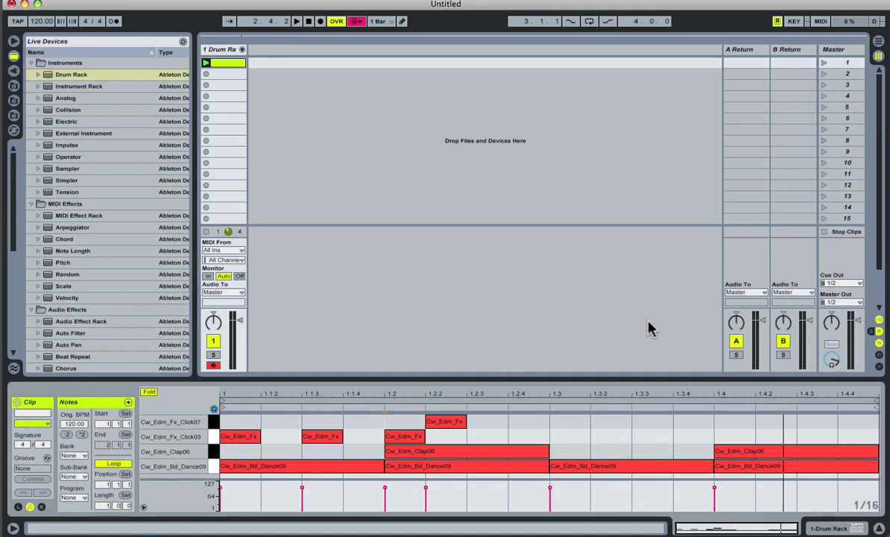
pyautogui.press('super+3')
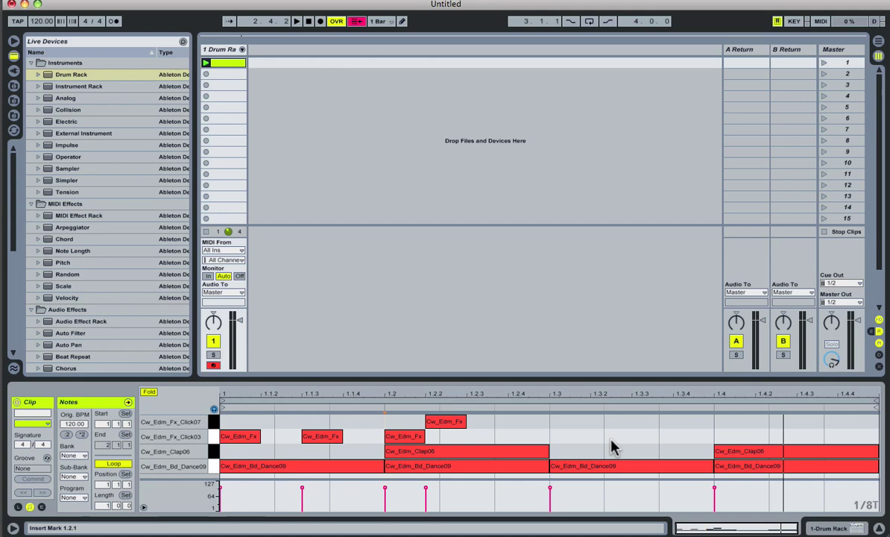
pyautogui.press('super+2')
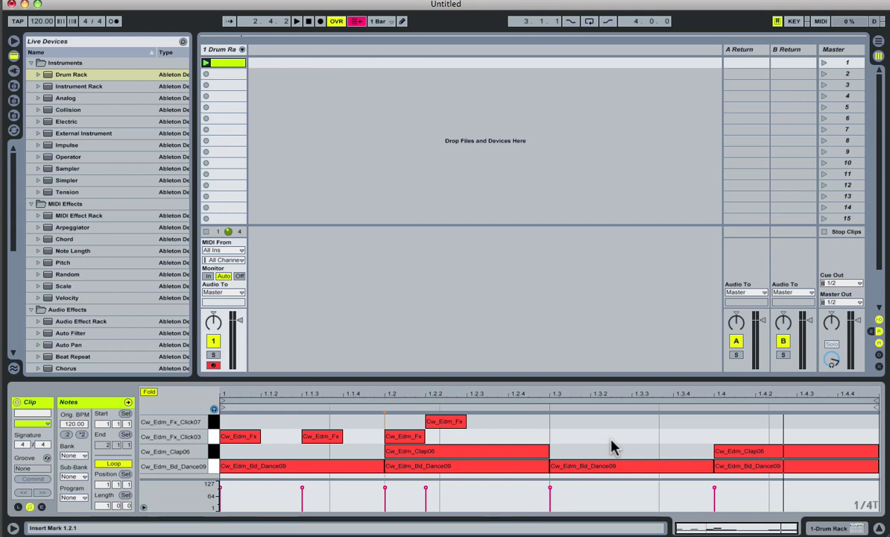
pyautogui.press('super+2')
# - Refine the triplet grid through 1/2048T down to 1/16384T and insert a new audio track
pyautogui.press('super+1')
pyautogui.press('super+1')
pyautogui.press('super+1')
pyautogui.press('super+1')
pyautogui.press('super+1')
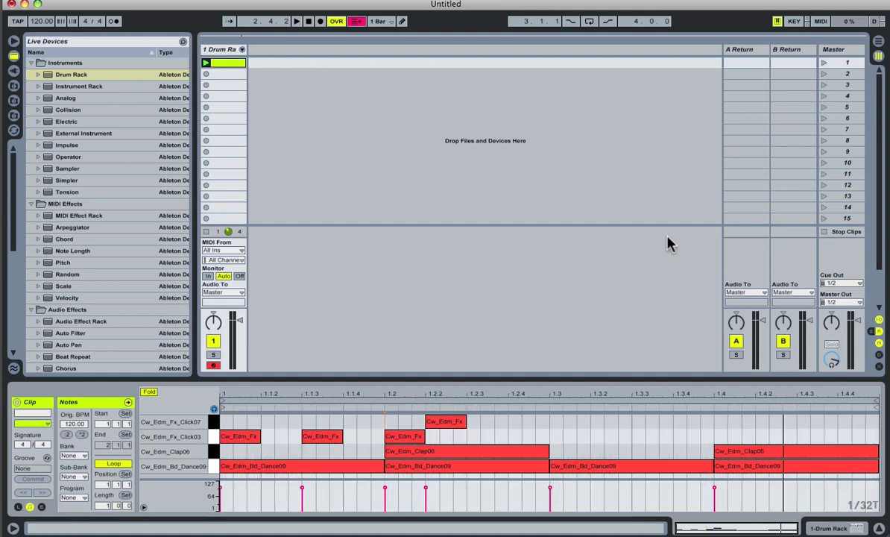
pyautogui.press('super+1')
pyautogui.press('super+1')
pyautogui.press('super+1')
pyautogui.press('super+1')
pyautogui.press('super+1')
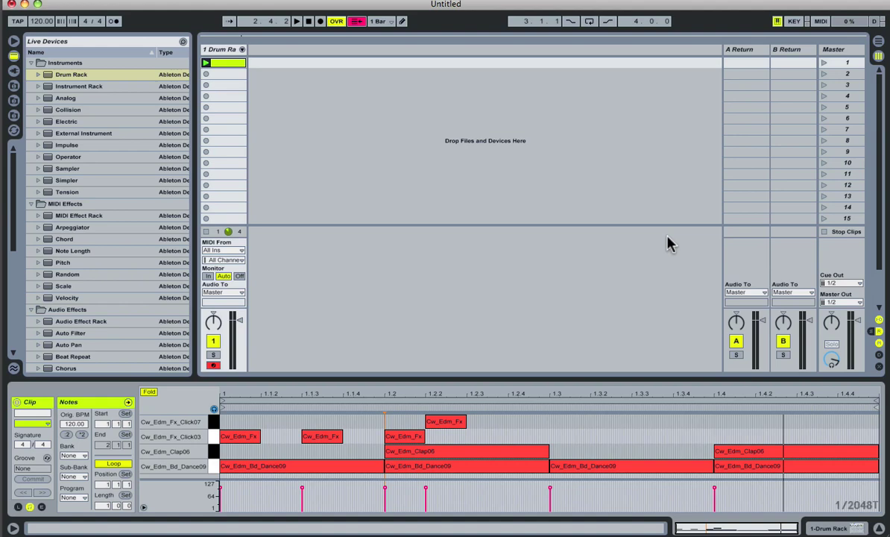
pyautogui.press('super+1')
pyautogui.press('super+1')
pyautogui.press('super+t')
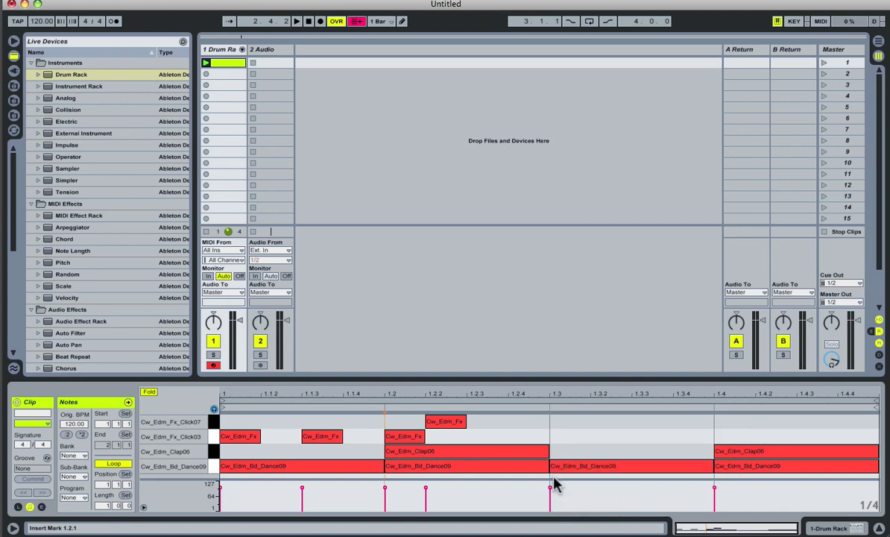
# - Lower the beat-3 Bd_Dance09 kick's velocity from 100 to 43
pyautogui.click(602, 469)
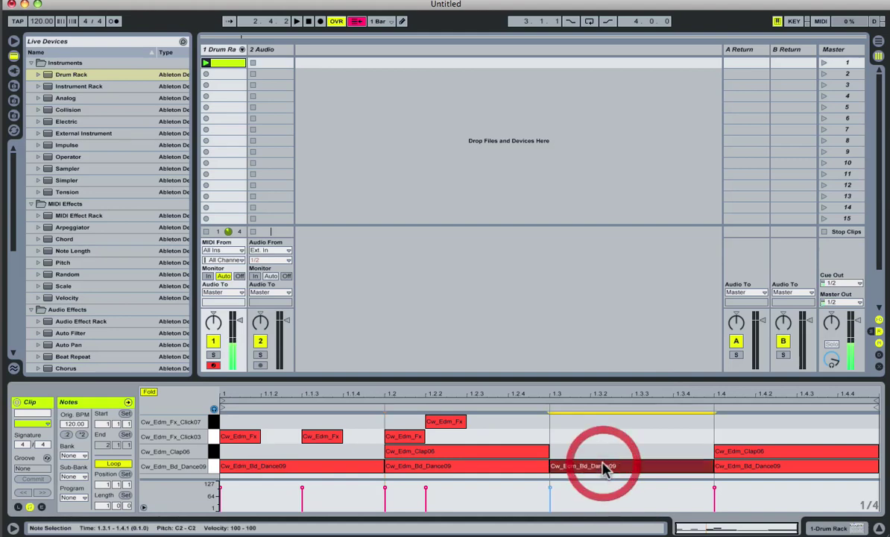
pyautogui.moveTo(550, 492); pyautogui.dragTo(550, 507)
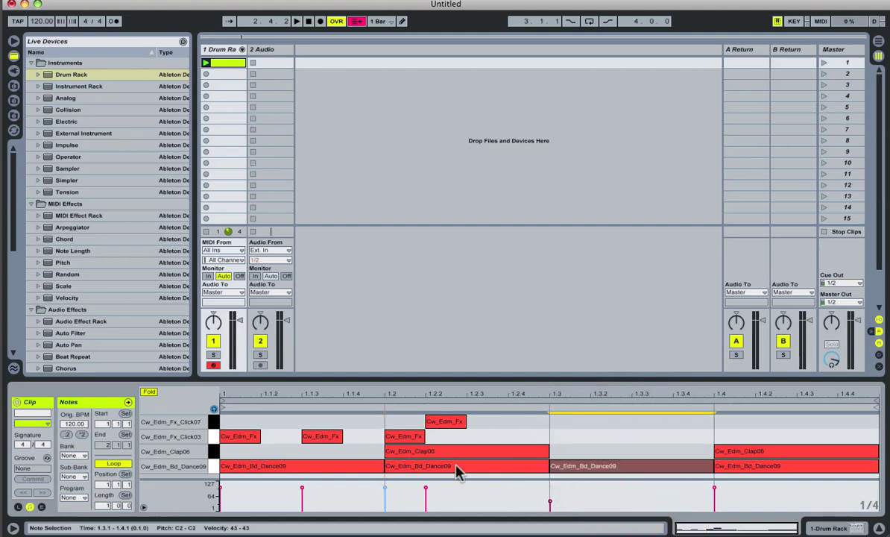
pyautogui.click(469, 488)
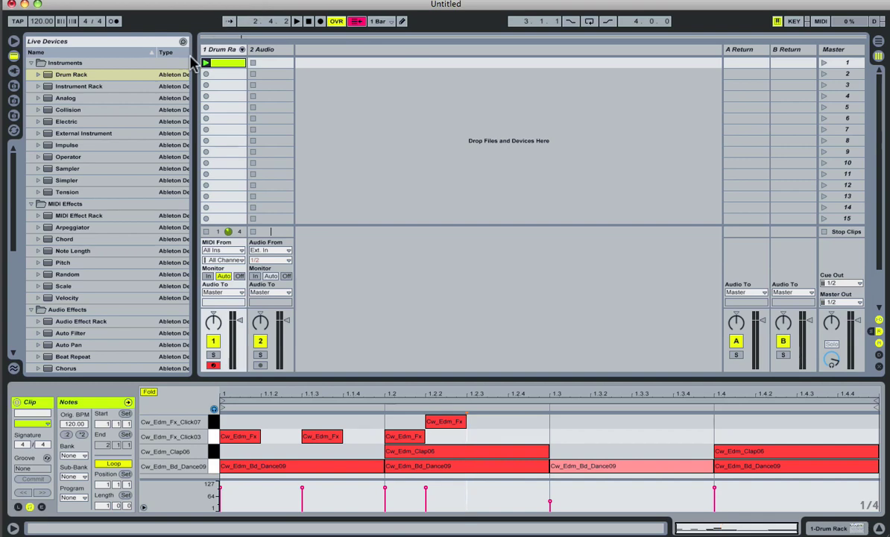
pyautogui.click(224, 49)
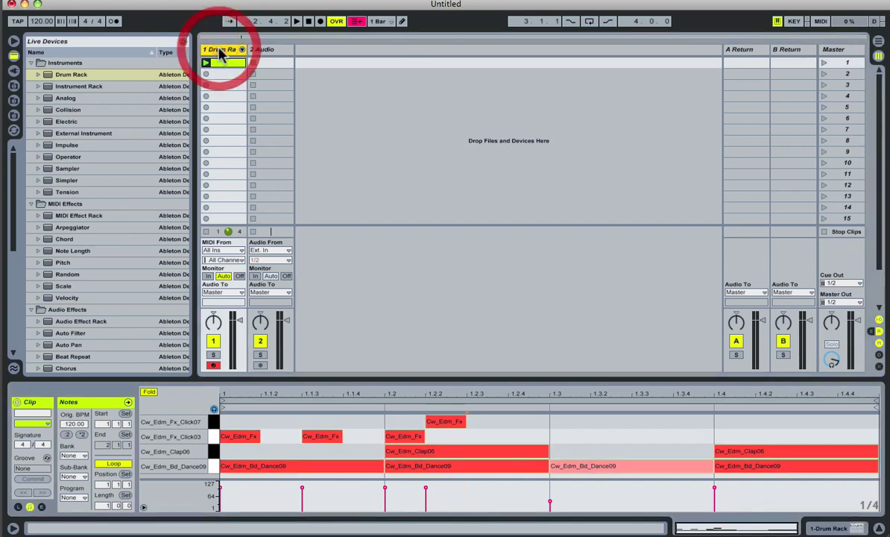
pyautogui.press('Delete')
pyautogui.click(38, 169)
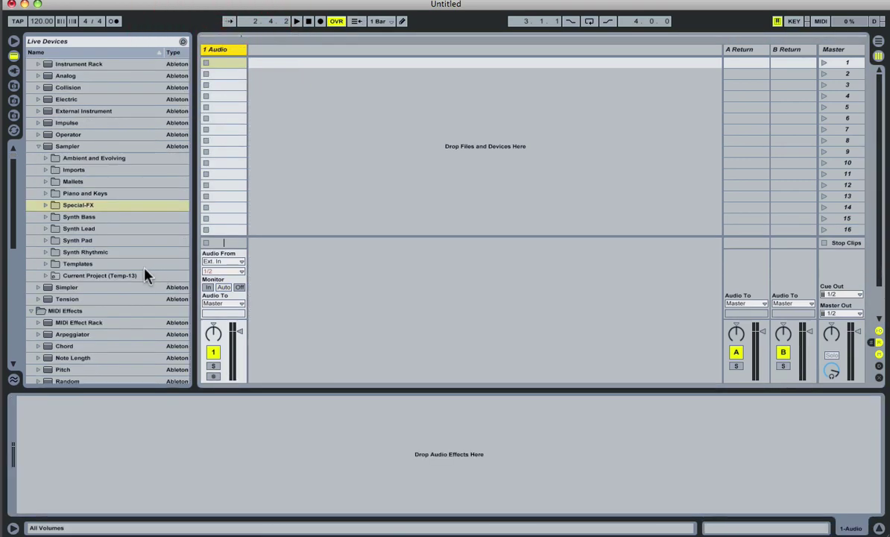
pyautogui.click(81, 191)
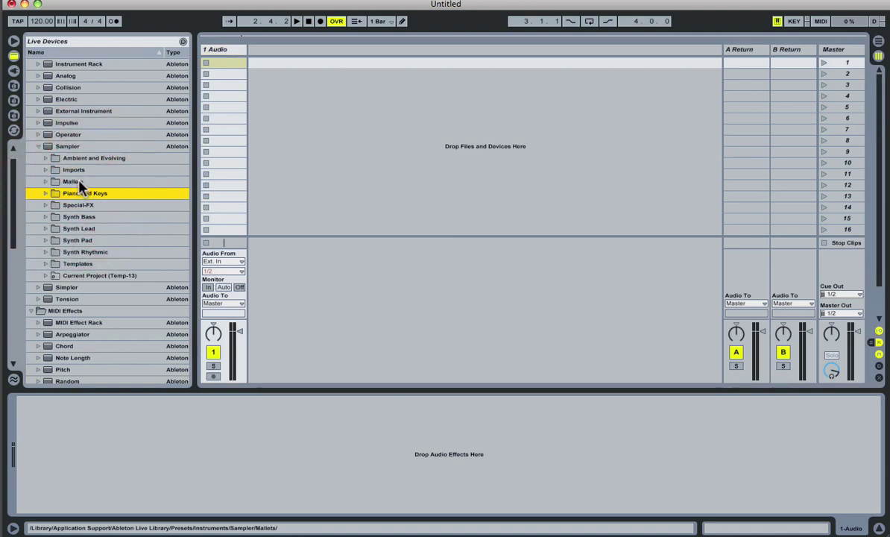
pyautogui.click(79, 181)
pyautogui.click(45, 228)
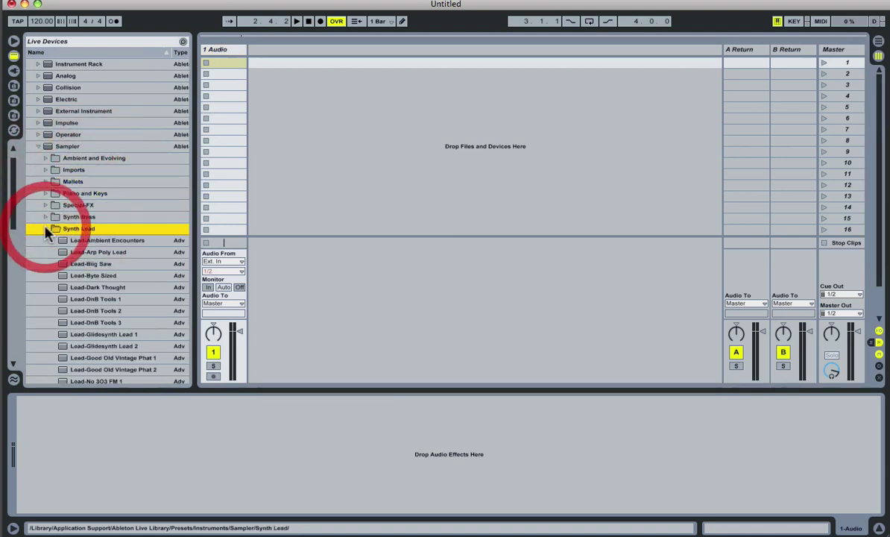
pyautogui.click(82, 266)
pyautogui.doubleClick(82, 266)
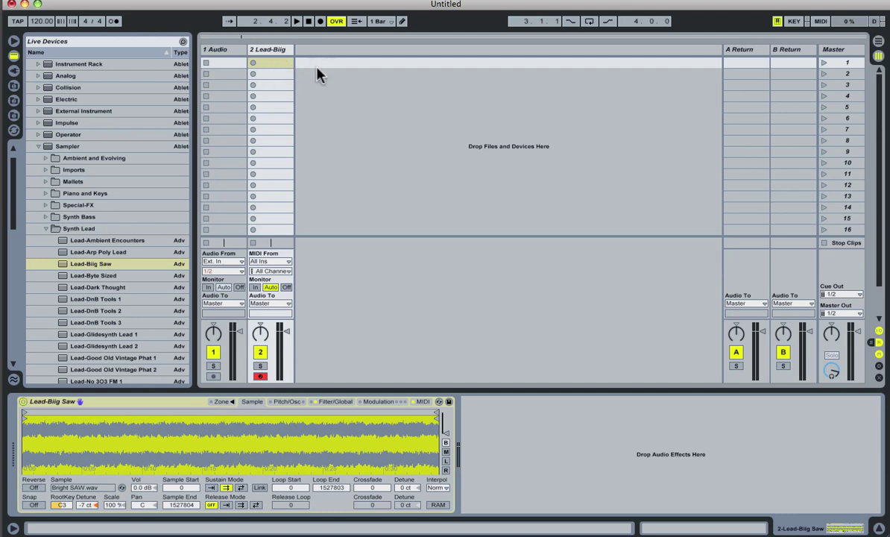
pyautogui.doubleClick(274, 62)
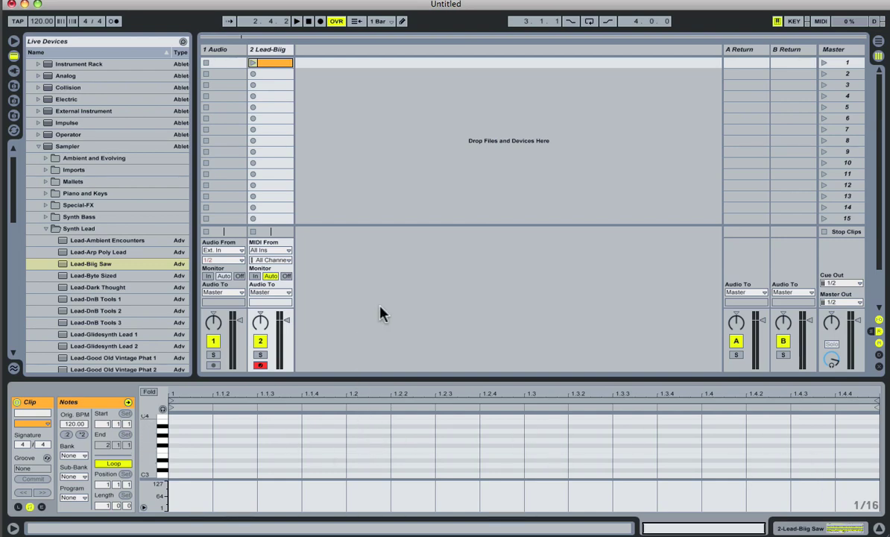
# - Lower Lead-Biig's volume slightly, make the clip 4 bars looping to 5.1.1, and coarsen the grid to 1/2
pyautogui.moveTo(286, 321); pyautogui.dragTo(267, 304)
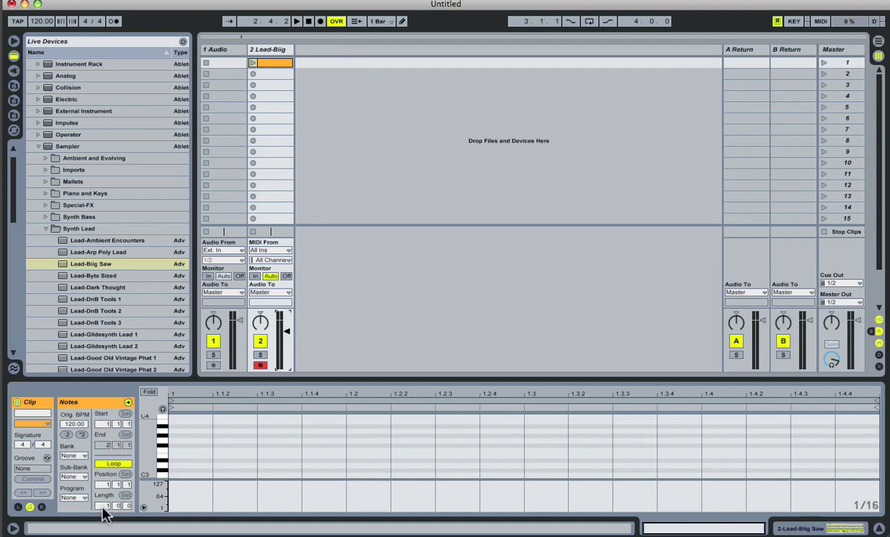
pyautogui.moveTo(103, 508); pyautogui.dragTo(104, 495)
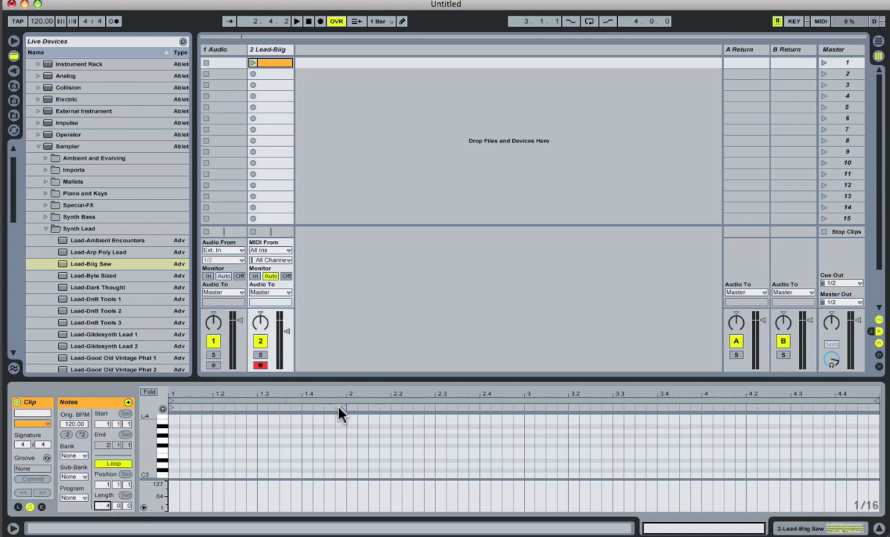
pyautogui.moveTo(341, 407); pyautogui.dragTo(880, 415)
pyautogui.hotkey('ctrl', '2')
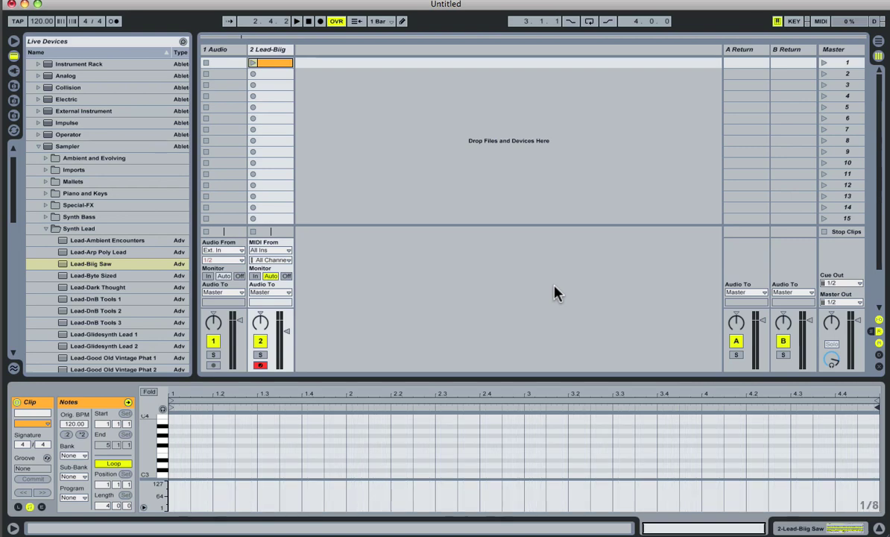
pyautogui.hotkey('ctrl', '2')
pyautogui.hotkey('ctrl', '2')
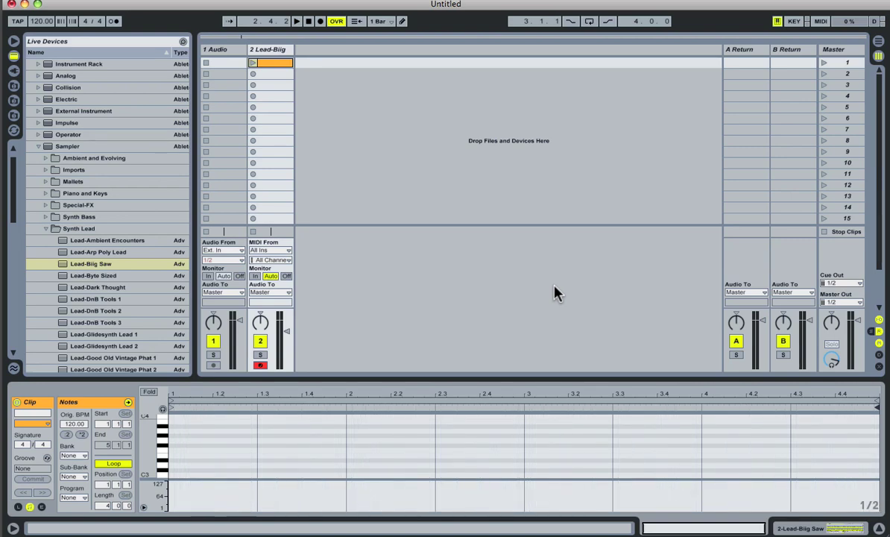
# - Turn on note preview and audition C3 and a C-E-G chord on the keyboard
pyautogui.click(163, 410)
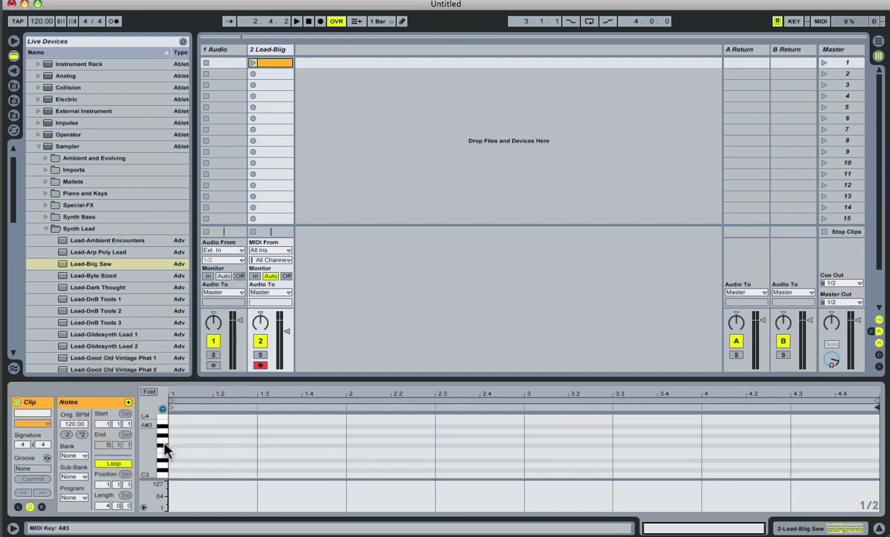
pyautogui.click(163, 425)
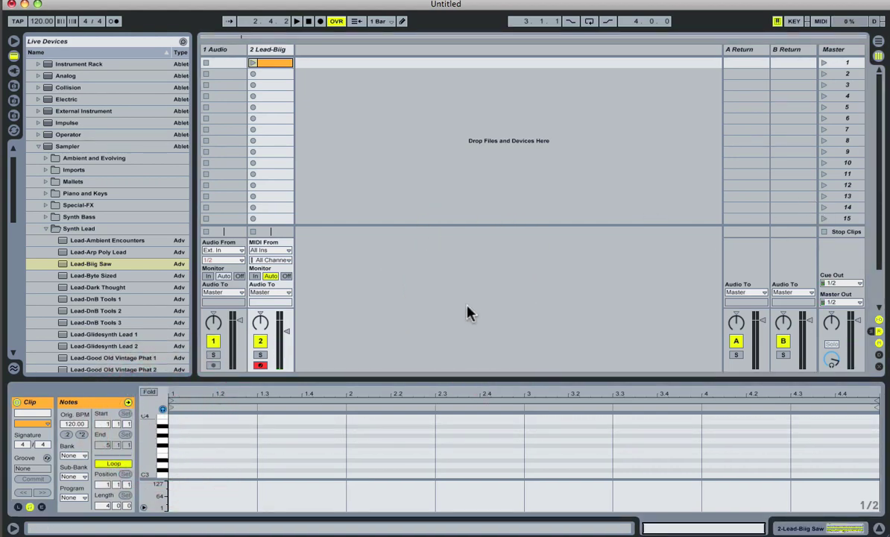
pyautogui.press('a')
pyautogui.press('a')
pyautogui.press('d')
pyautogui.press('g')
pyautogui.click(159, 402)
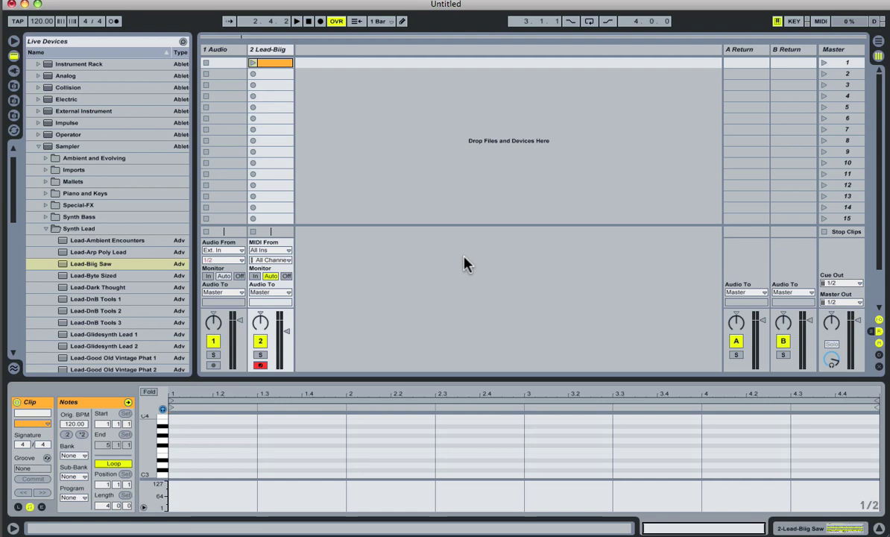
# - Step-record a C-E-G chord at bar 1 of the Lead-Biig clip
pyautogui.press('a')
pyautogui.press('d')
pyautogui.press('g')
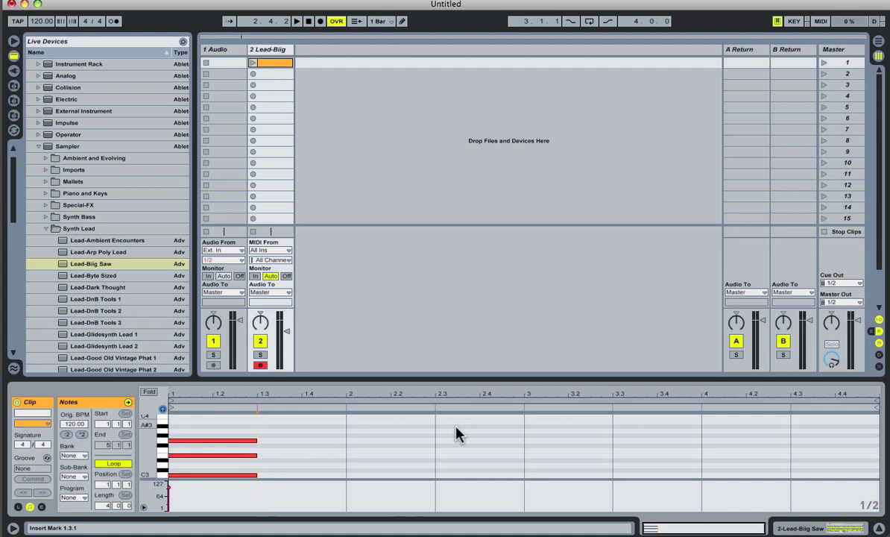
# - Enter single half-bar notes at bars 2, 3 and 4 (E3 at bar 4), then play back the clip
pyautogui.press('Right')
pyautogui.press('a')
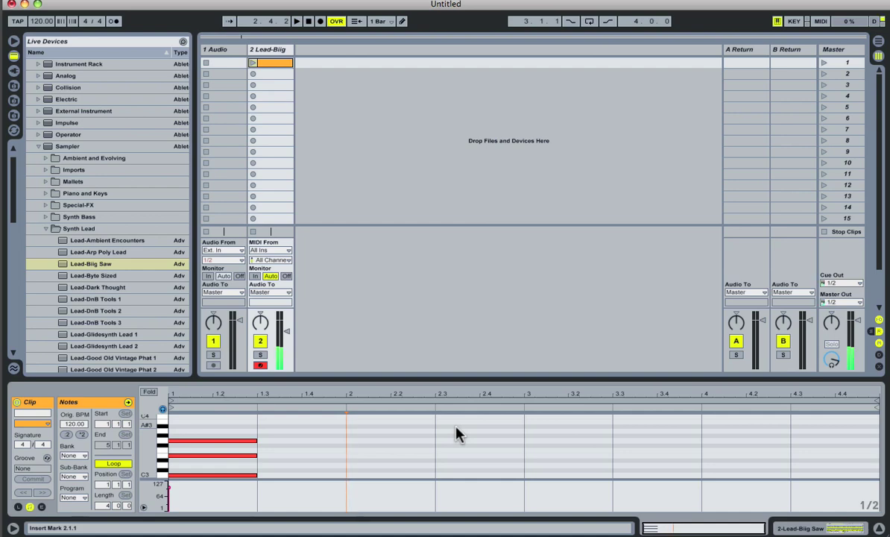
pyautogui.press('s')
pyautogui.press('s')
pyautogui.press('Right')
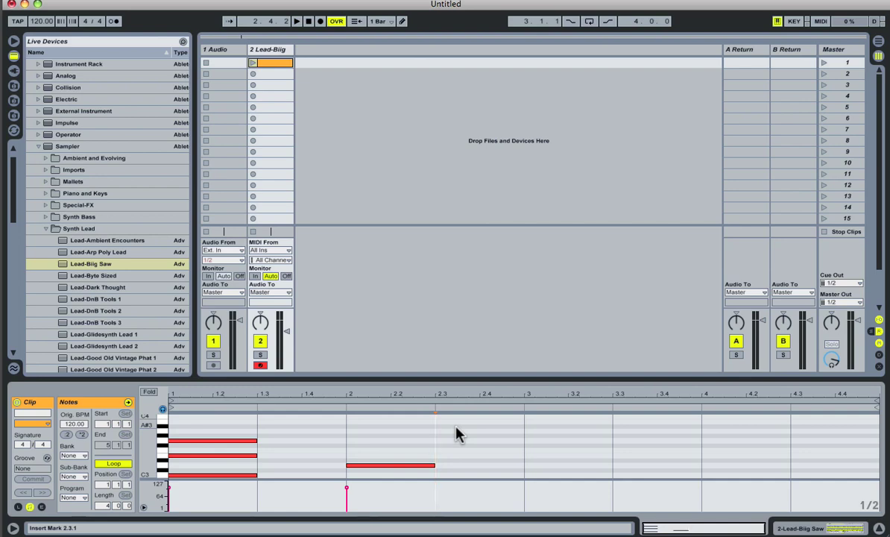
pyautogui.press('Right')
pyautogui.press('f')
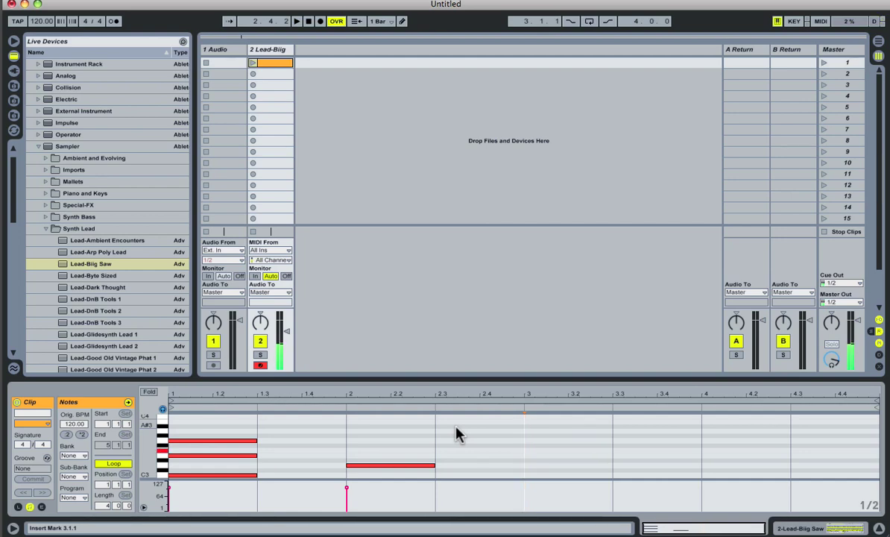
pyautogui.press('Right')
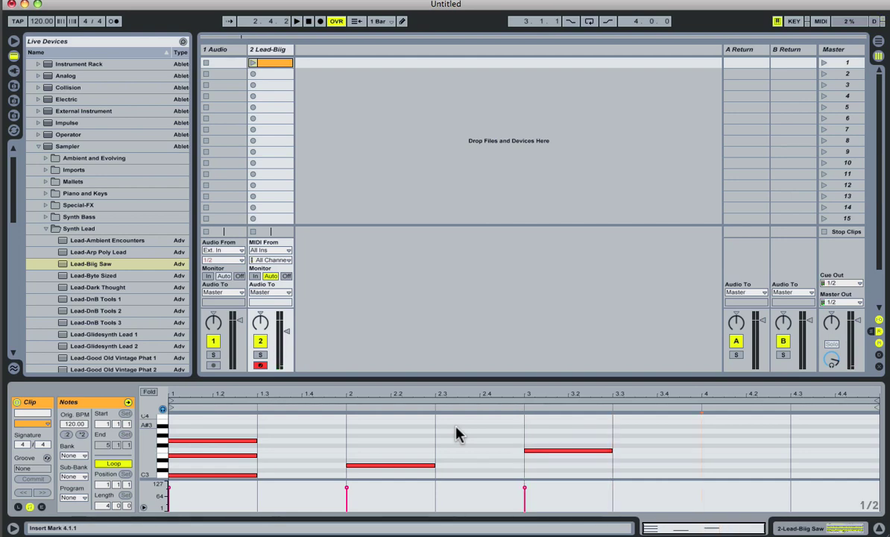
pyautogui.press('d')
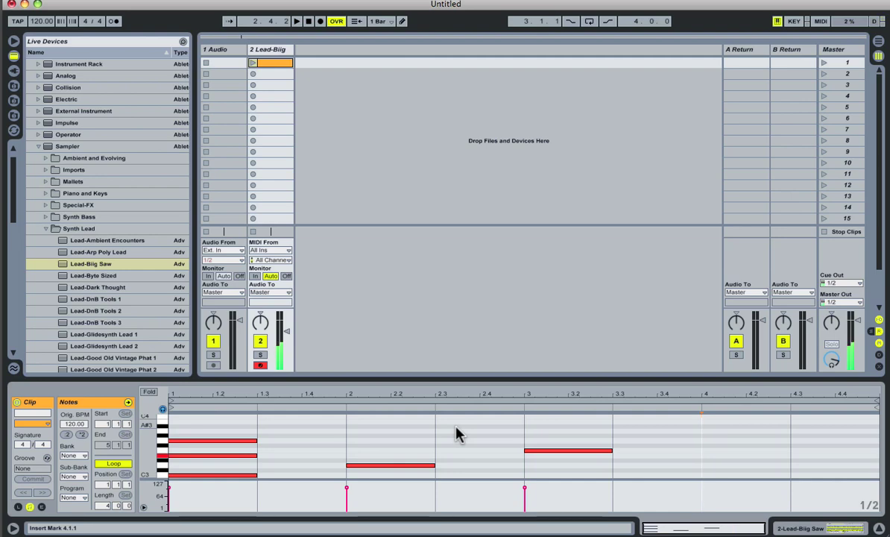
pyautogui.press('Right')
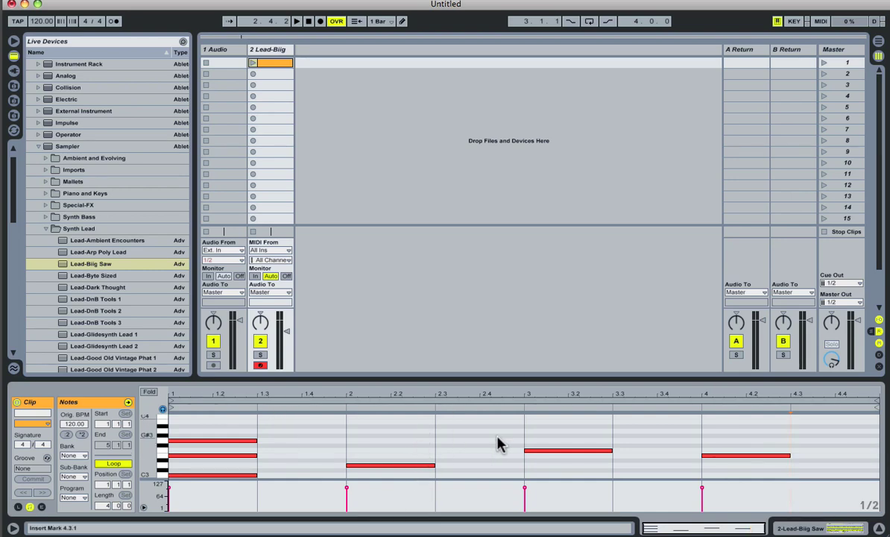
pyautogui.press('space')
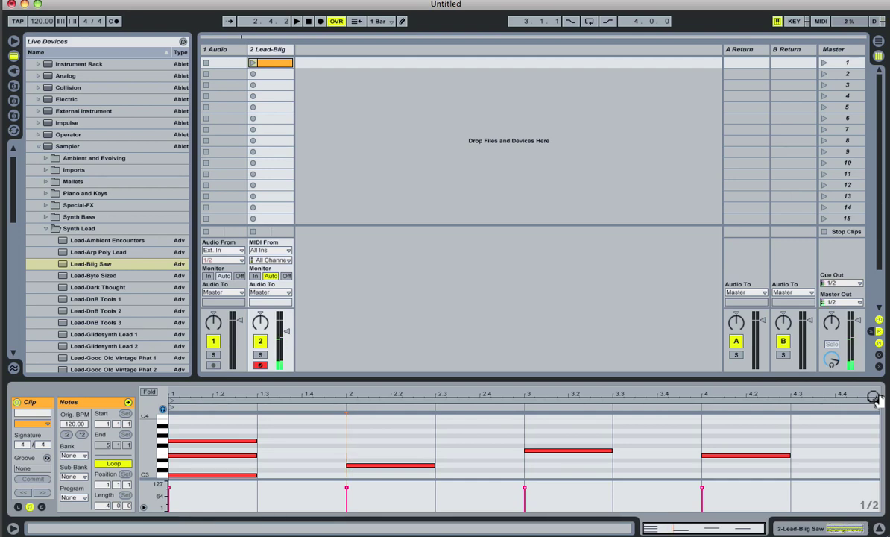
# - Add a second note above bar 2's note and a high note in bar 3 held until bar 4
pyautogui.click(384, 467)
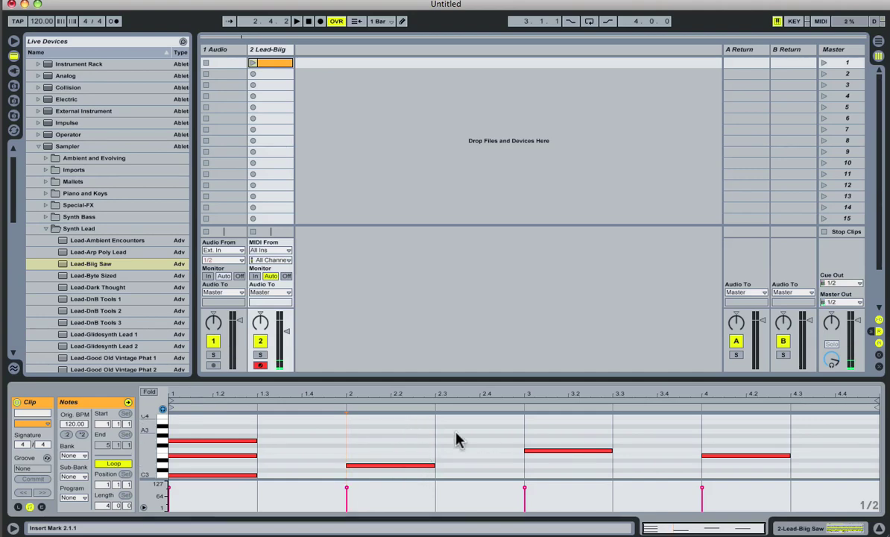
pyautogui.press('super+v')
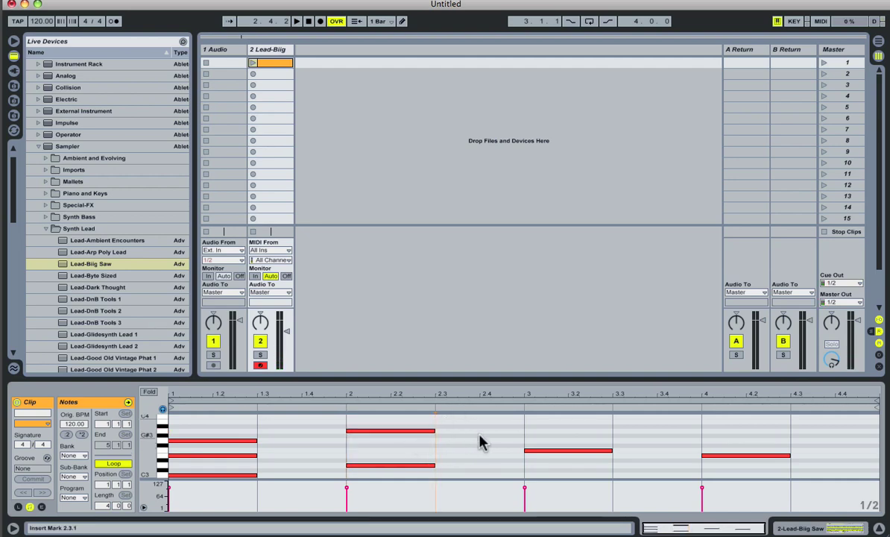
pyautogui.click(517, 476)
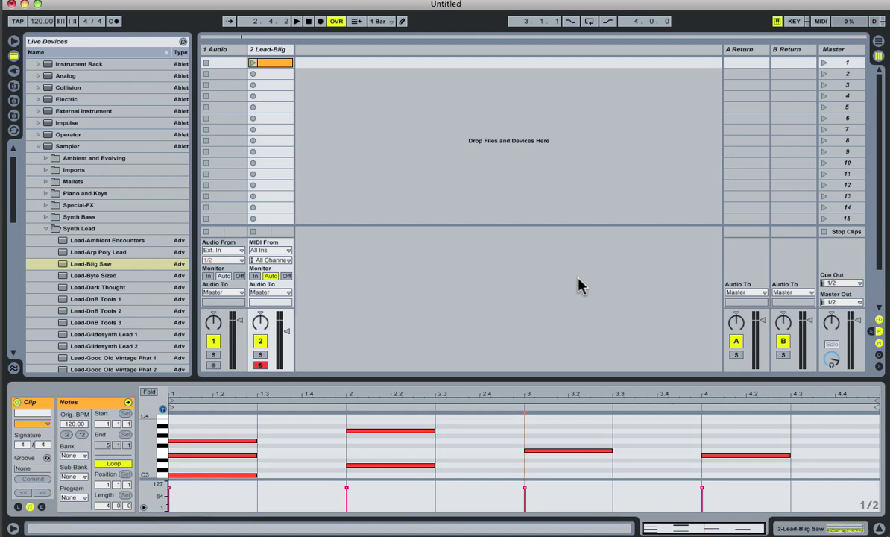
pyautogui.press('j')
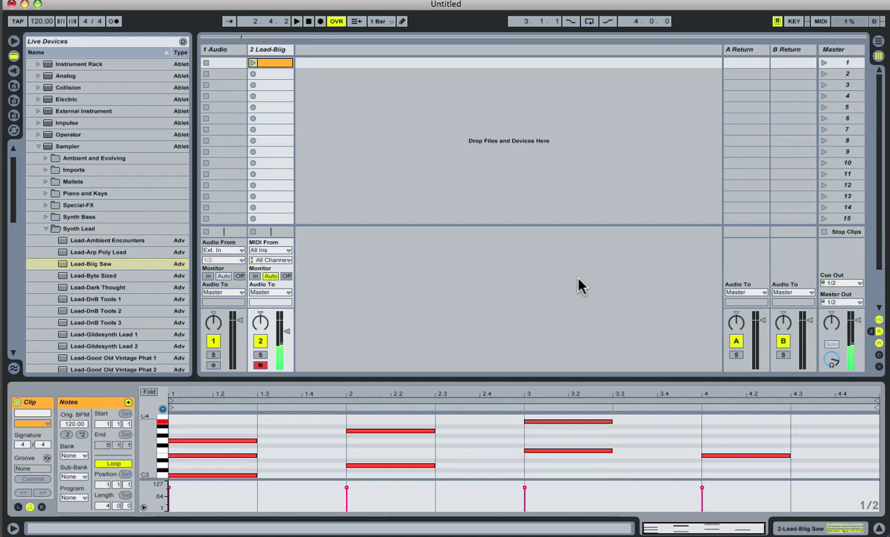
pyautogui.press('Right')
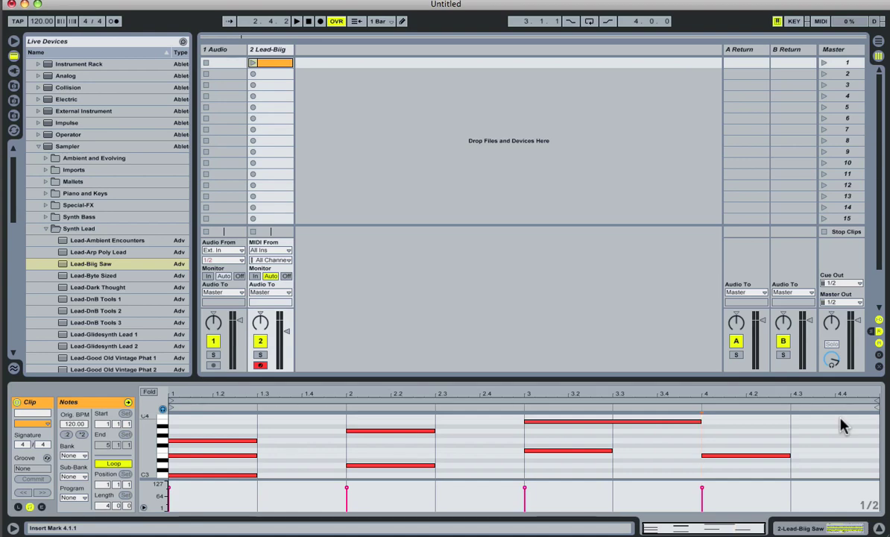
# - Add chord notes at bar 4, extending two of them to the clip end
pyautogui.press('space')
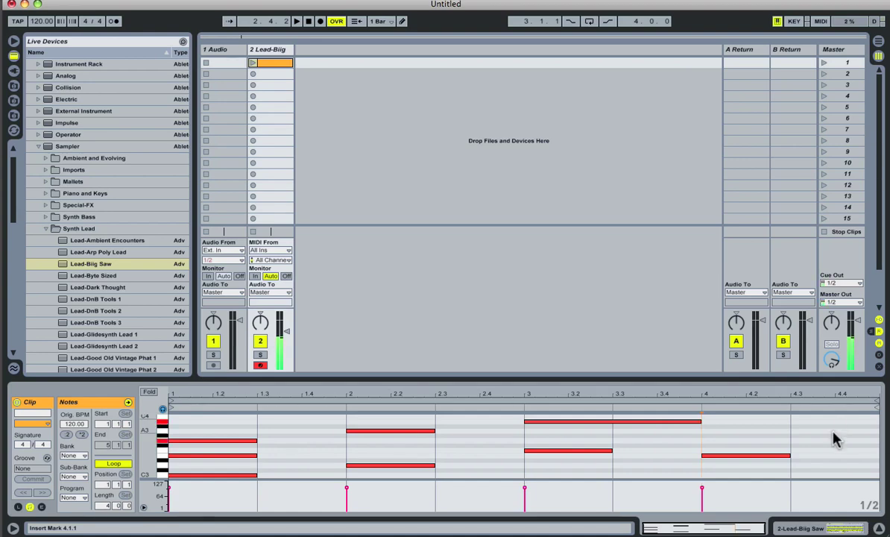
pyautogui.press('super+v')
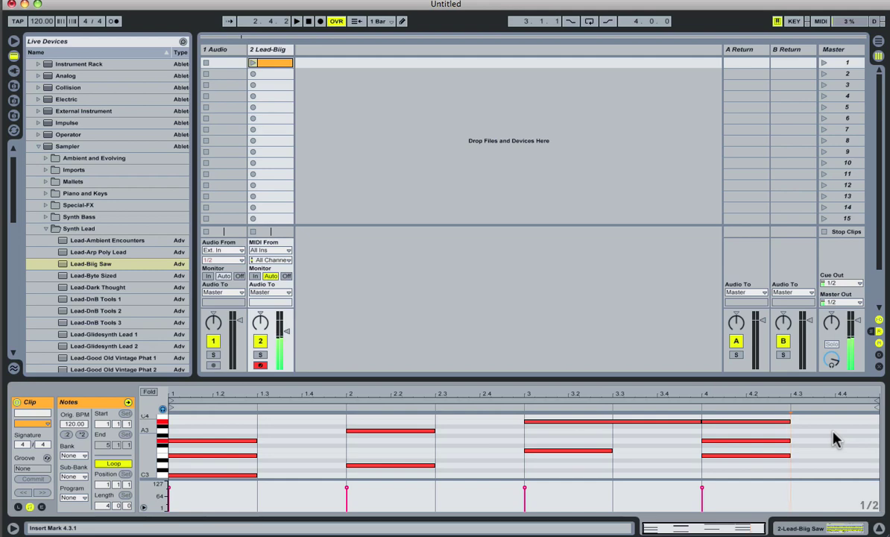
pyautogui.press('super+v')
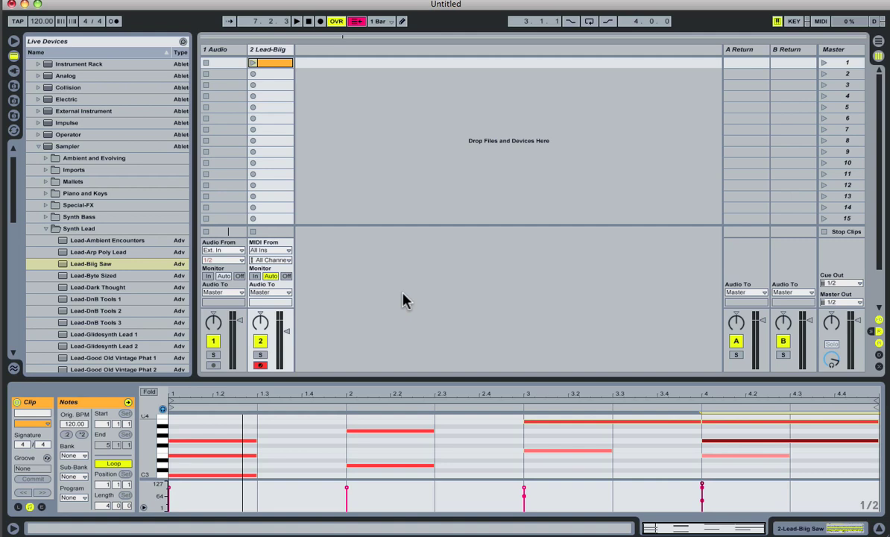
pyautogui.click(820, 21)
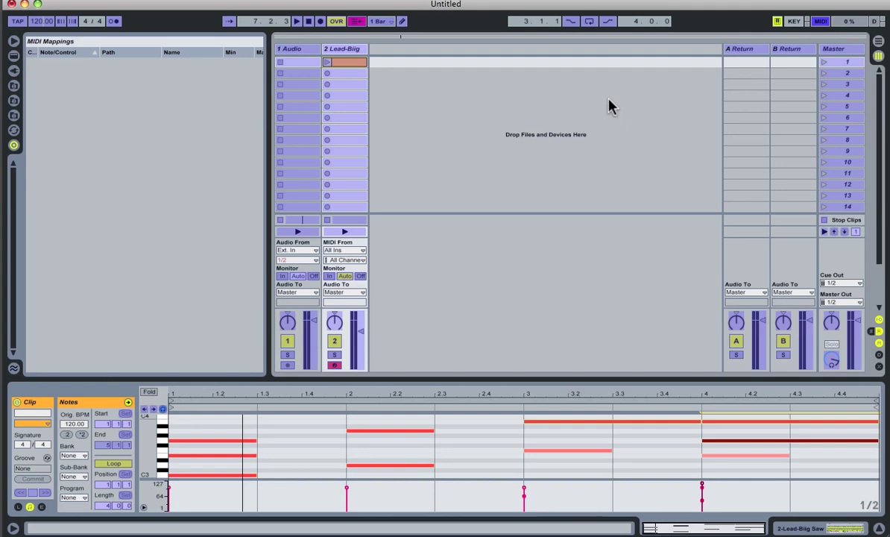
pyautogui.press('super+m')
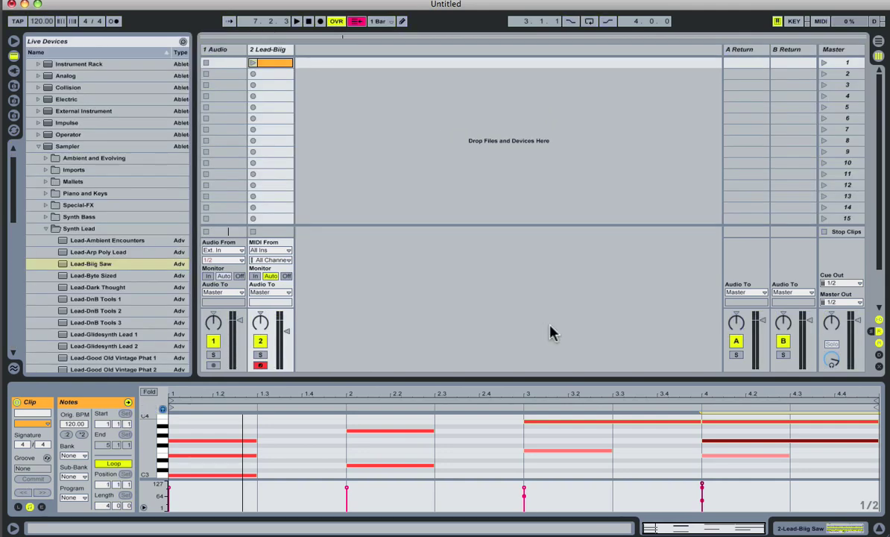